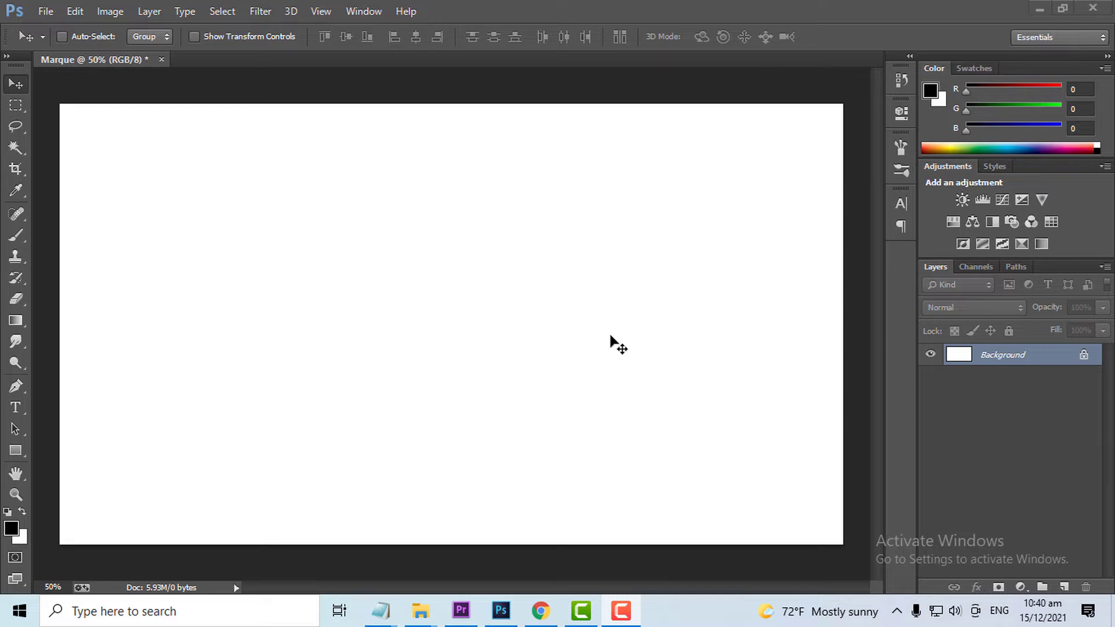
- Place the image 24701-nature-natural-beauty as an embedded object filling the blank canvas
click(49, 12)
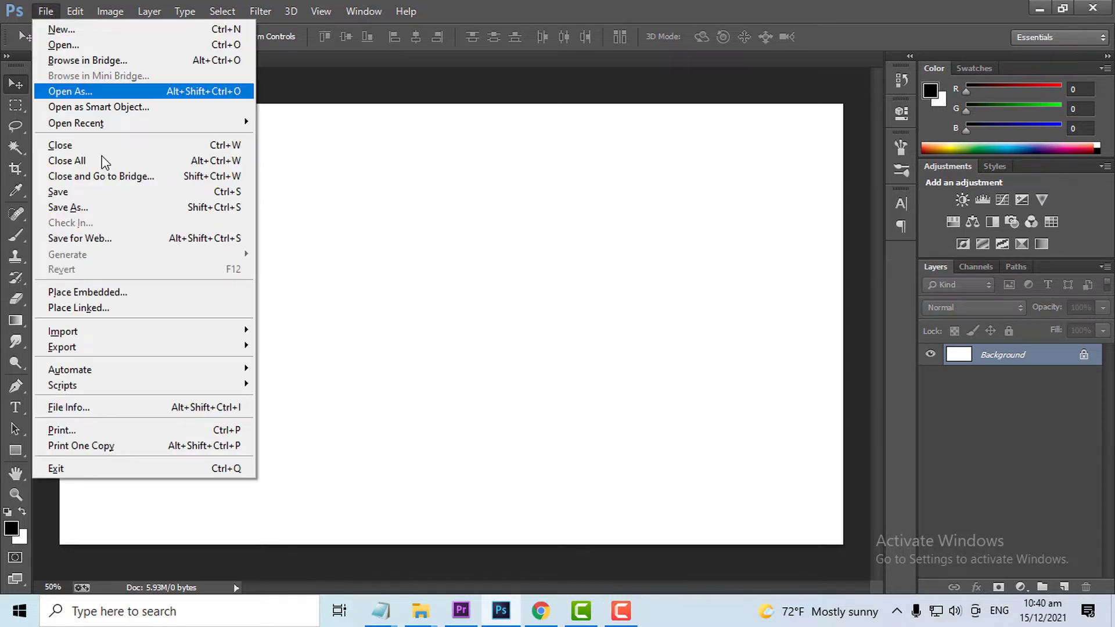
click(152, 292)
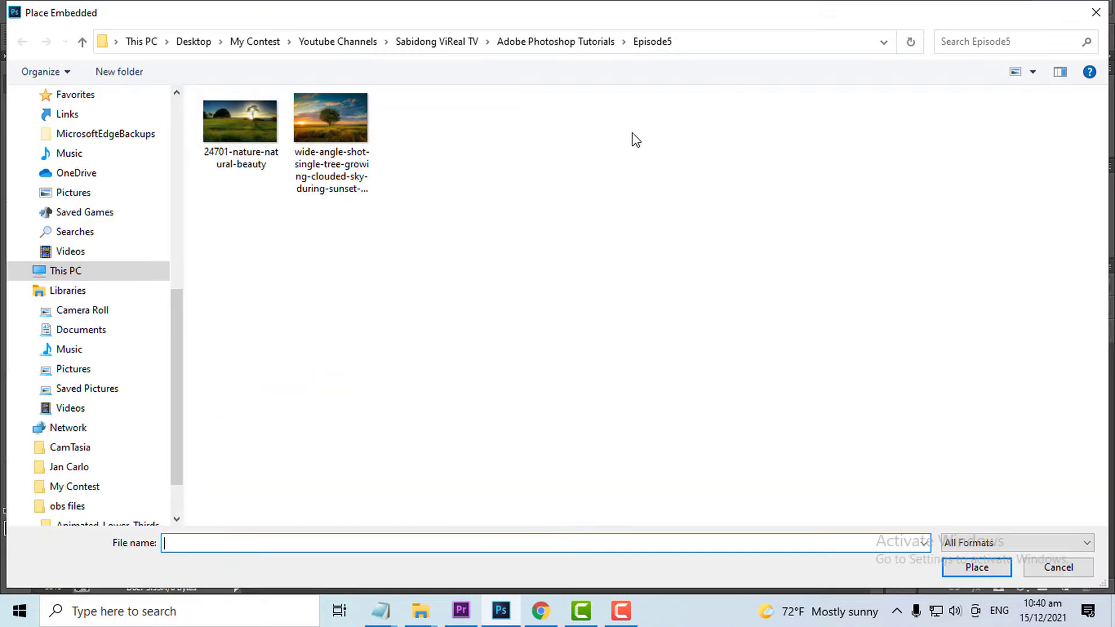
click(243, 134)
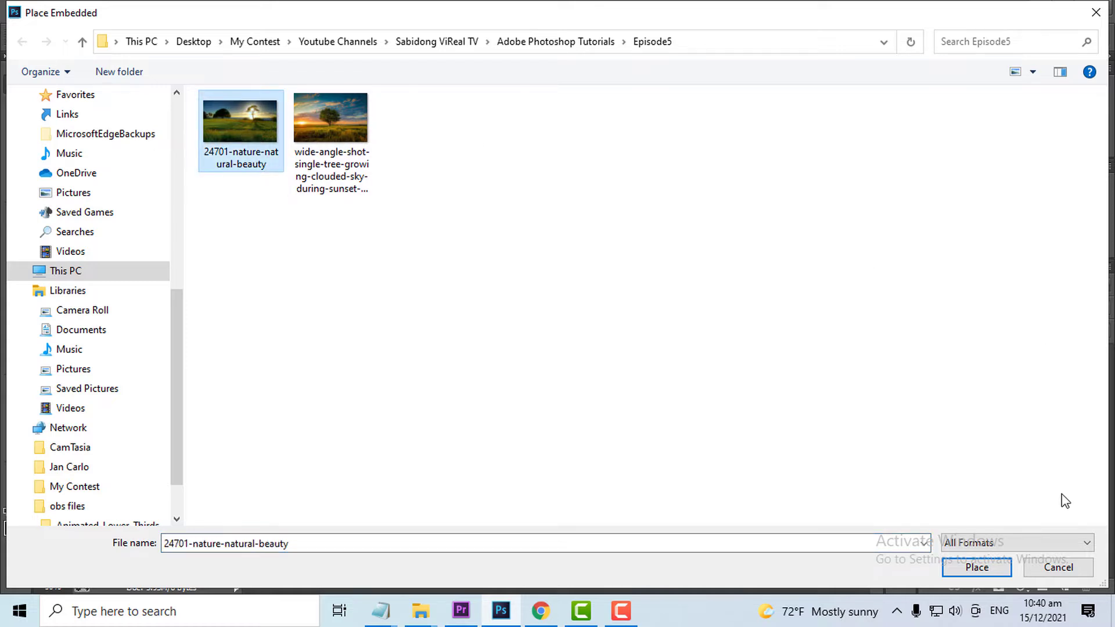
click(977, 568)
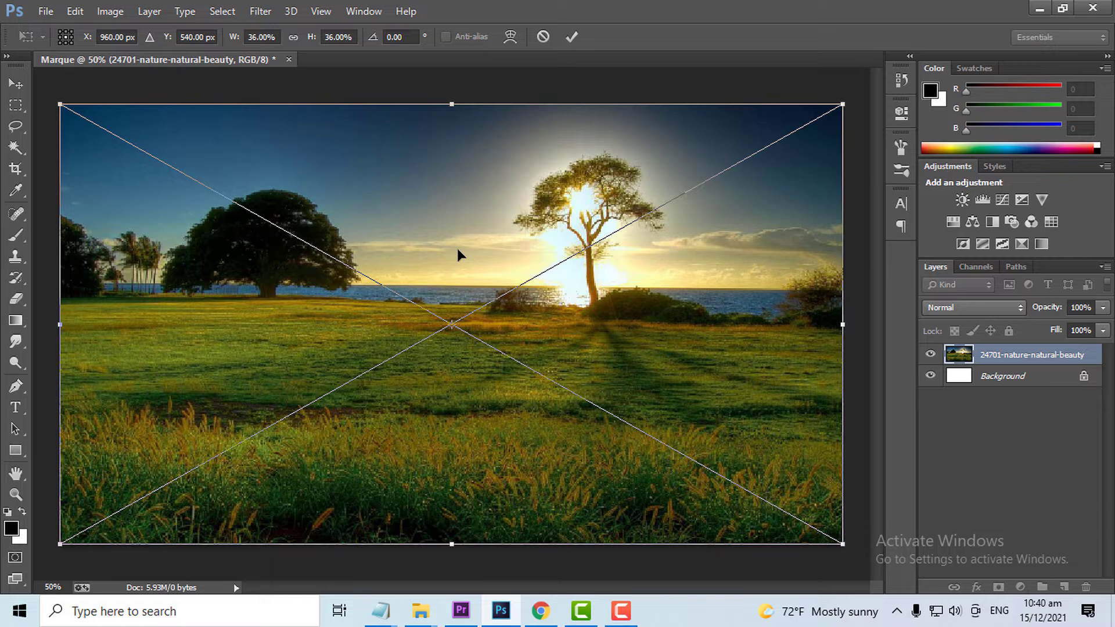
key(Return)
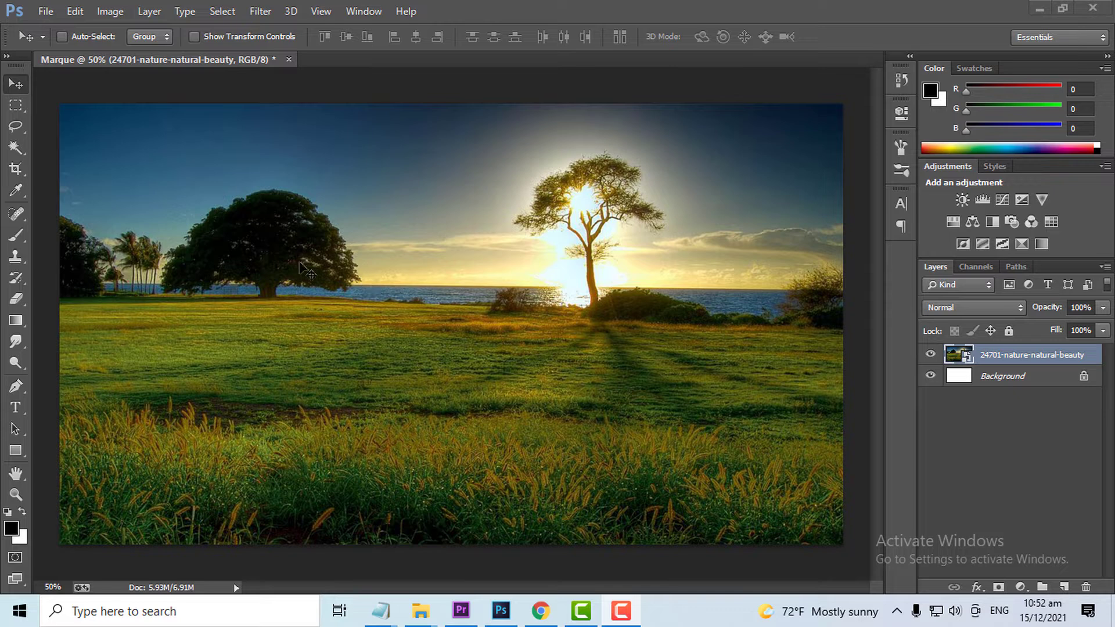
- Draw a wide rectangular marquee selection around both large trees, from the sky down to the upper grass
click(19, 107)
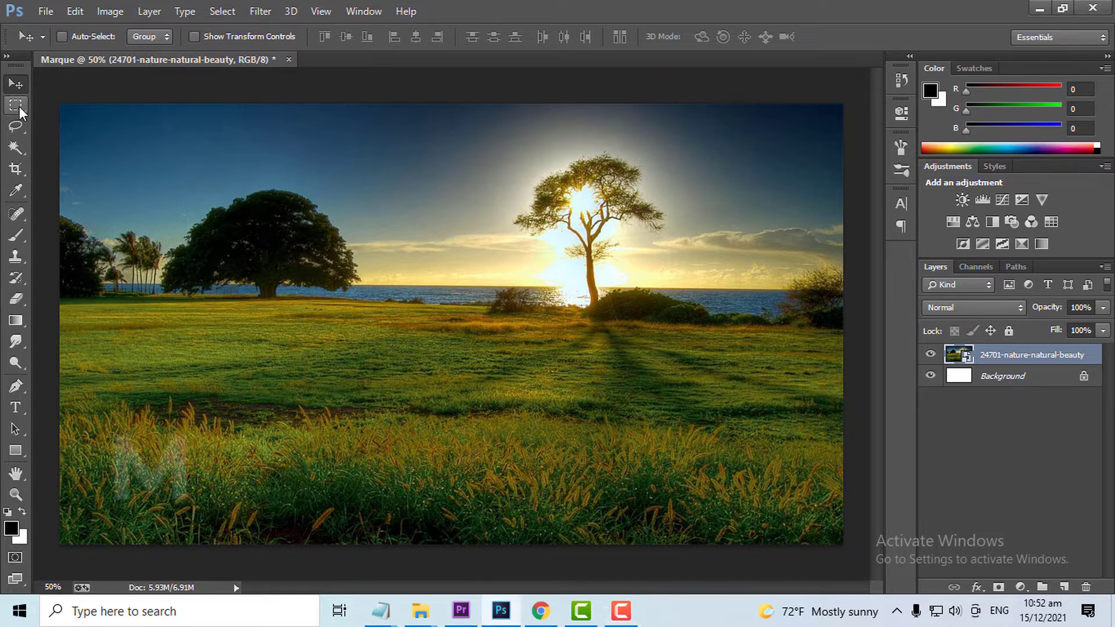
click(19, 106)
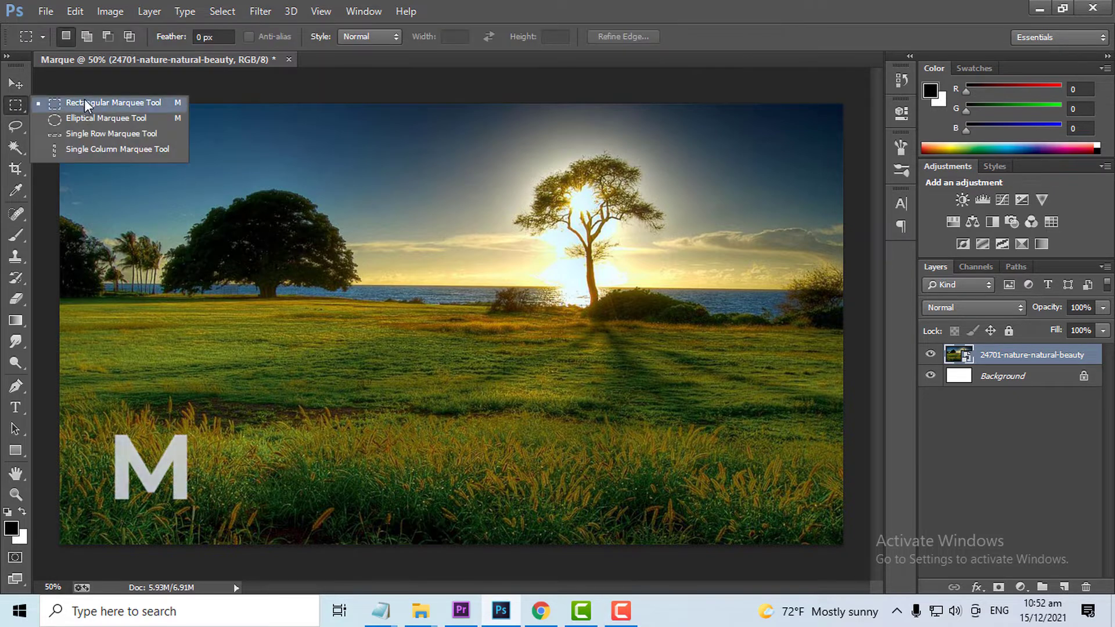
click(85, 103)
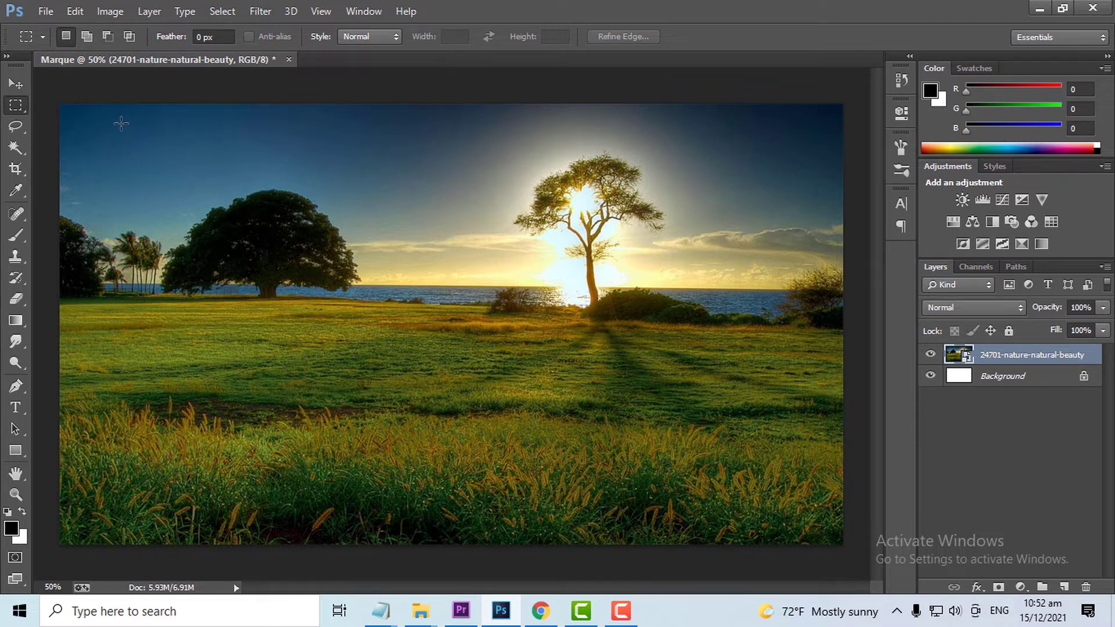
drag(121, 123, 803, 358)
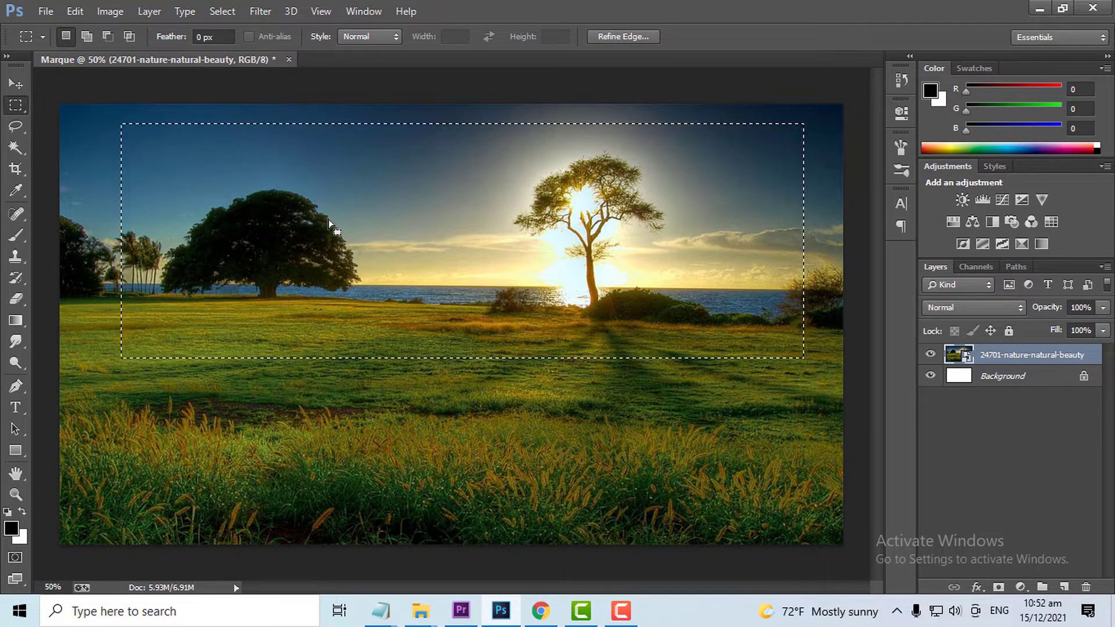
- Reposition the rectangular selection outline over the photo so that it still encloses both large trees
drag(555, 225, 519, 225)
drag(452, 196, 461, 231)
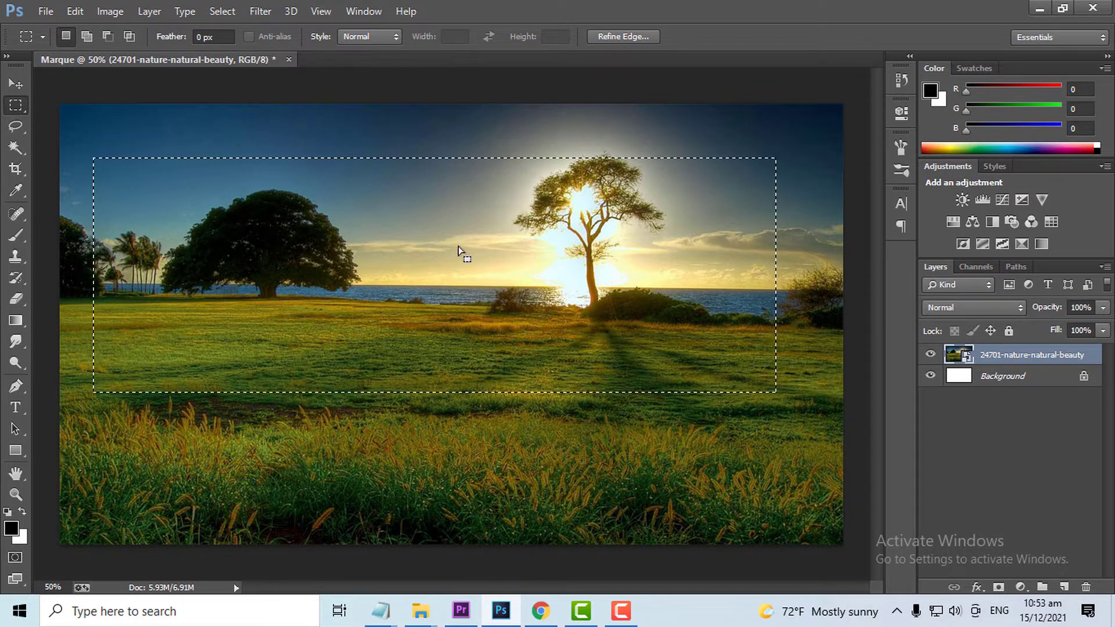
drag(449, 275, 453, 249)
drag(542, 256, 512, 253)
drag(331, 254, 395, 255)
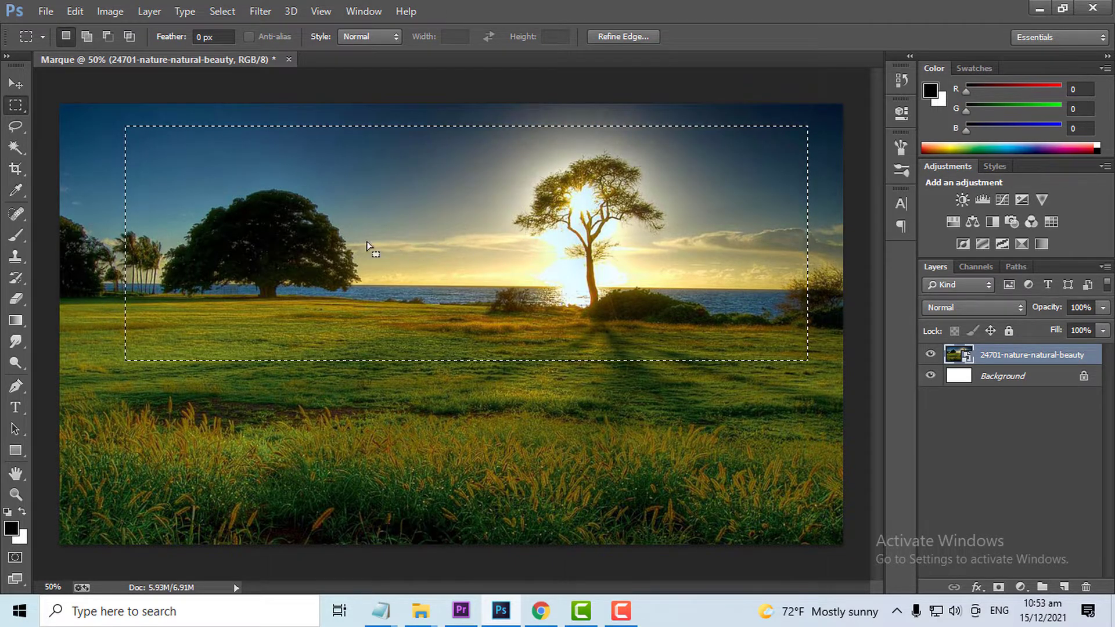
drag(581, 248, 555, 249)
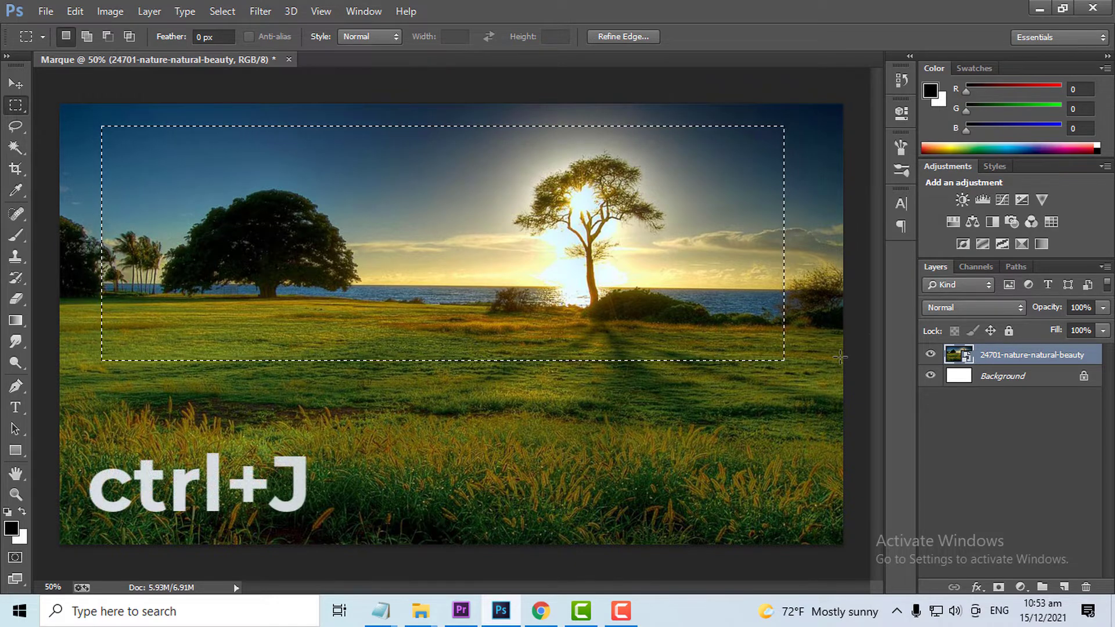
- Copy the rectangular selection of the photo to a new layer and keep that layer active
key(ctrl+j)
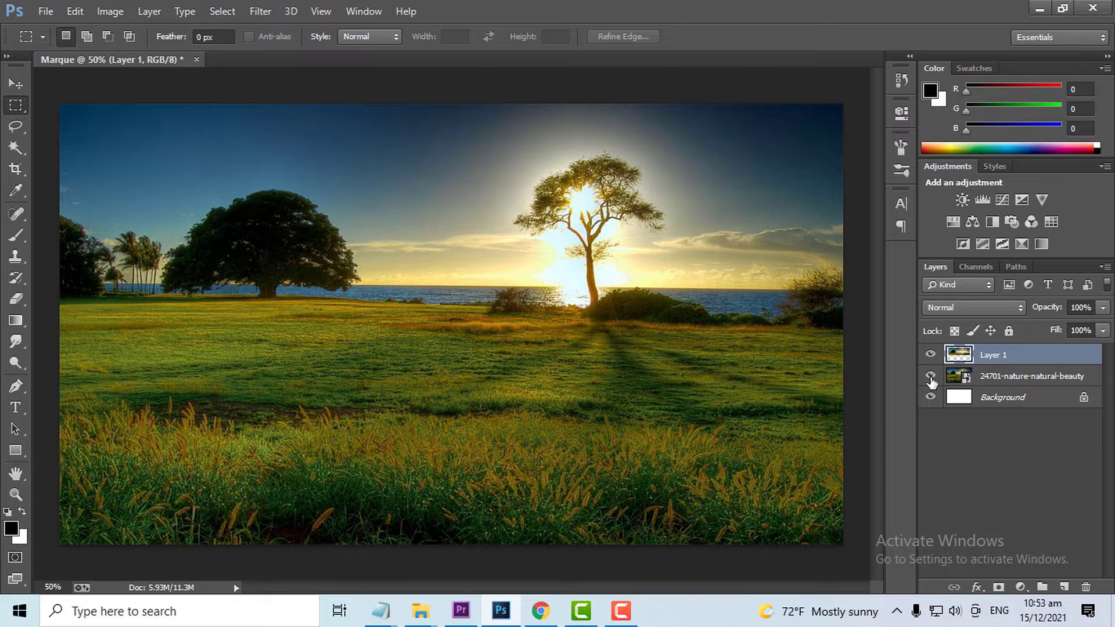
click(990, 379)
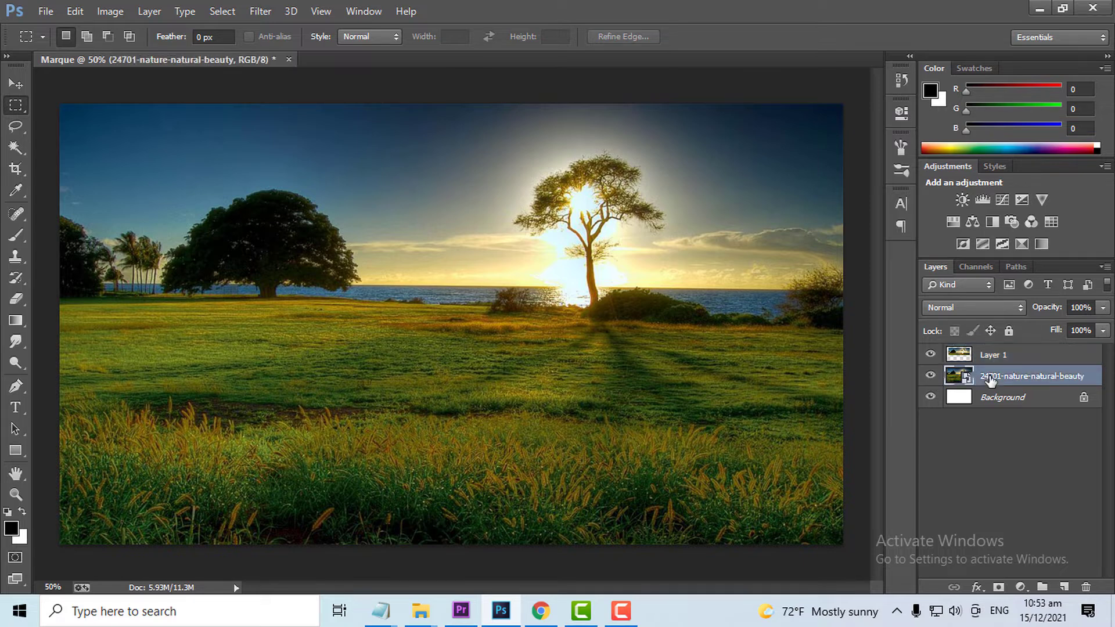
click(992, 357)
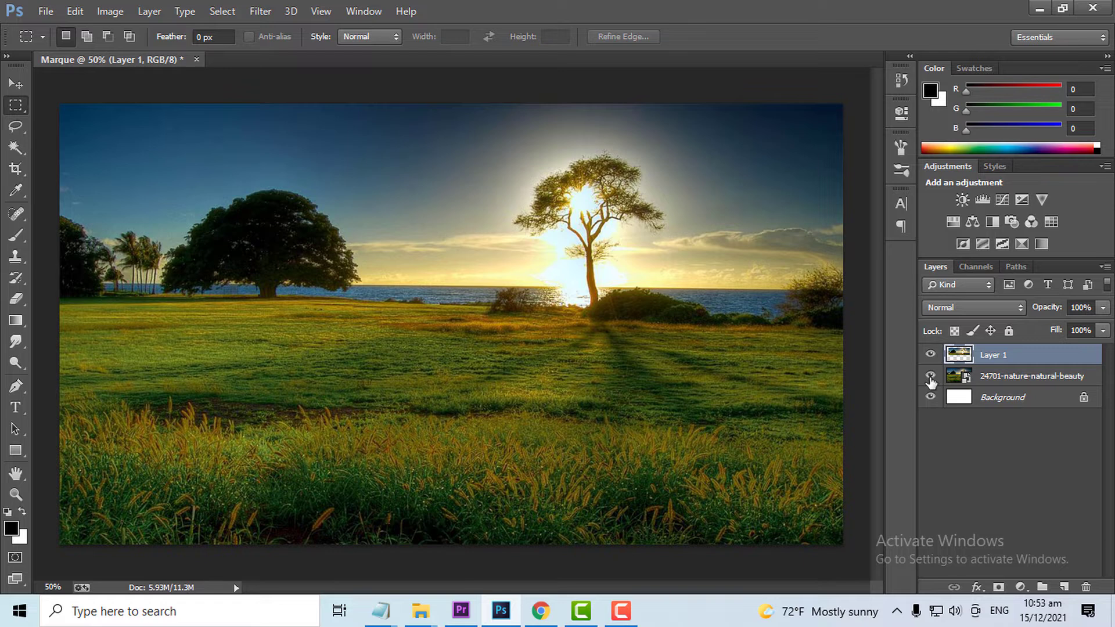
- Hide the original photo layer and move the copied rectangular piece lower on the white canvas
click(931, 376)
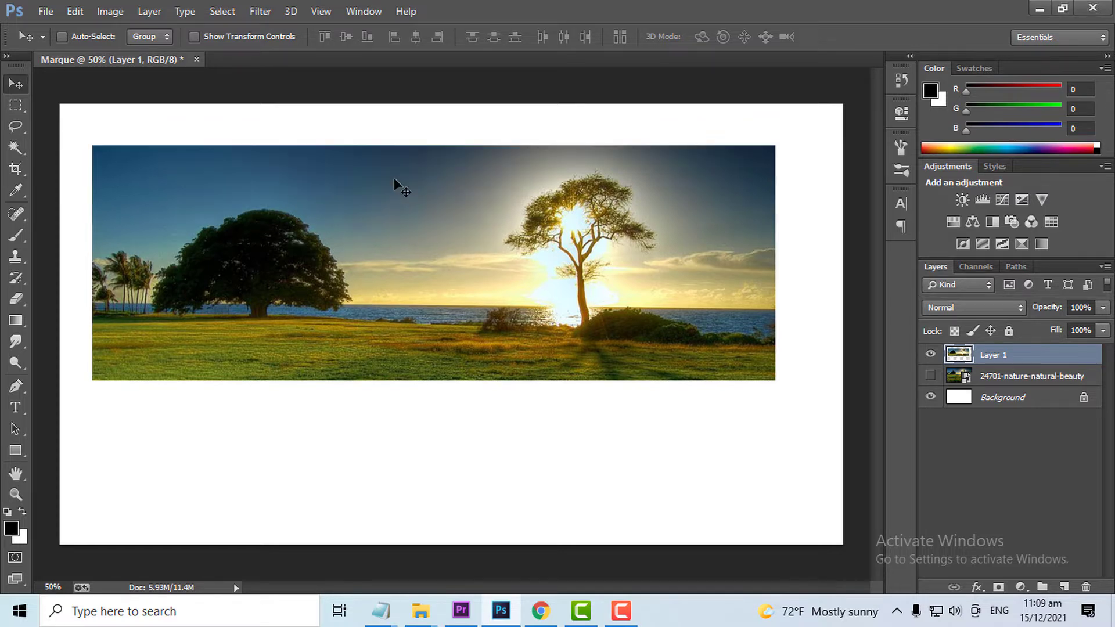
drag(399, 182, 410, 328)
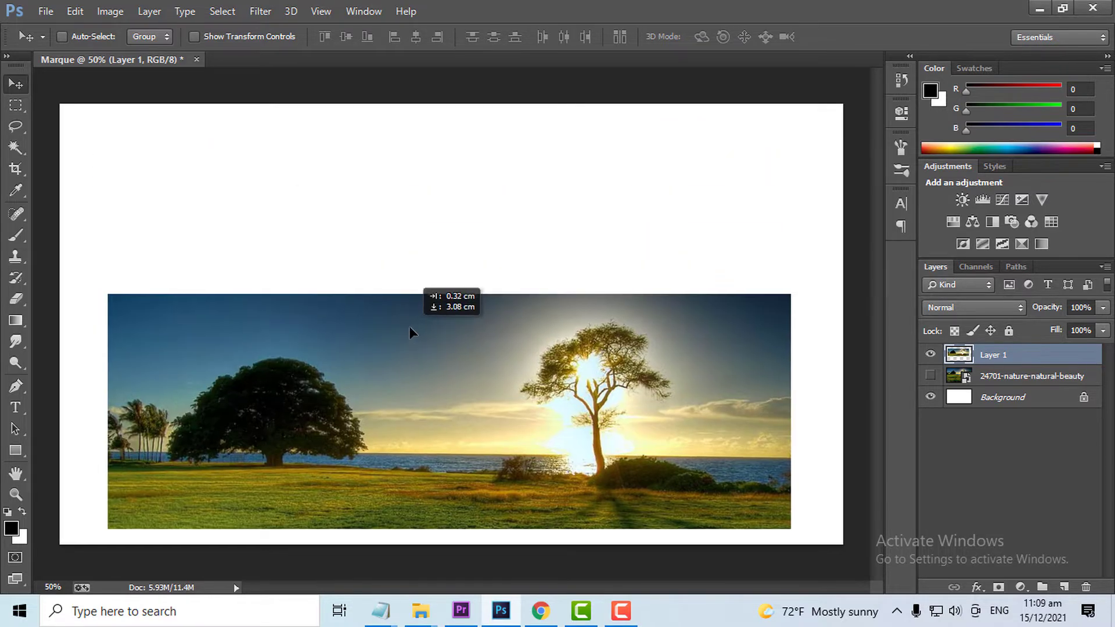
drag(411, 369, 402, 280)
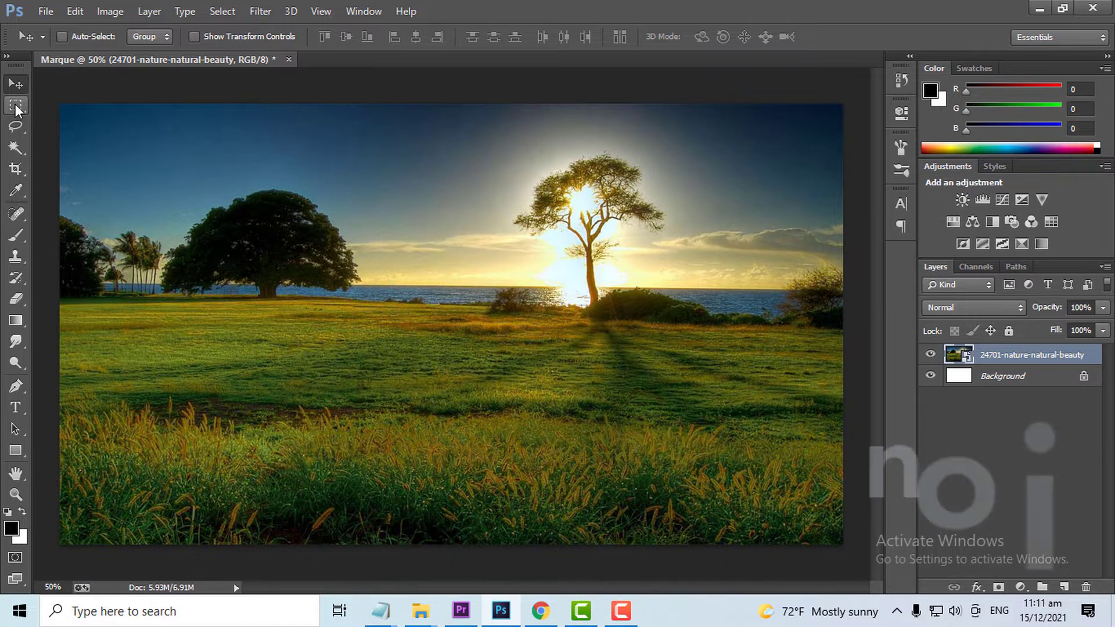
- Make a square marquee selection around the large dark tree and adjust its position so the tree sits inside
click(15, 105)
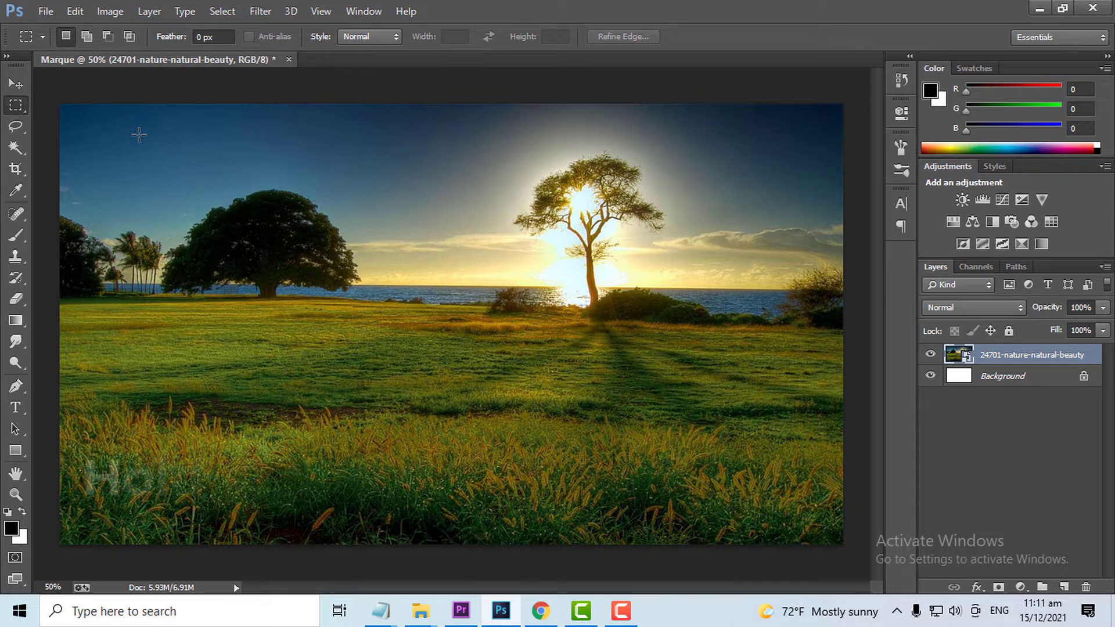
drag(145, 140, 385, 382)
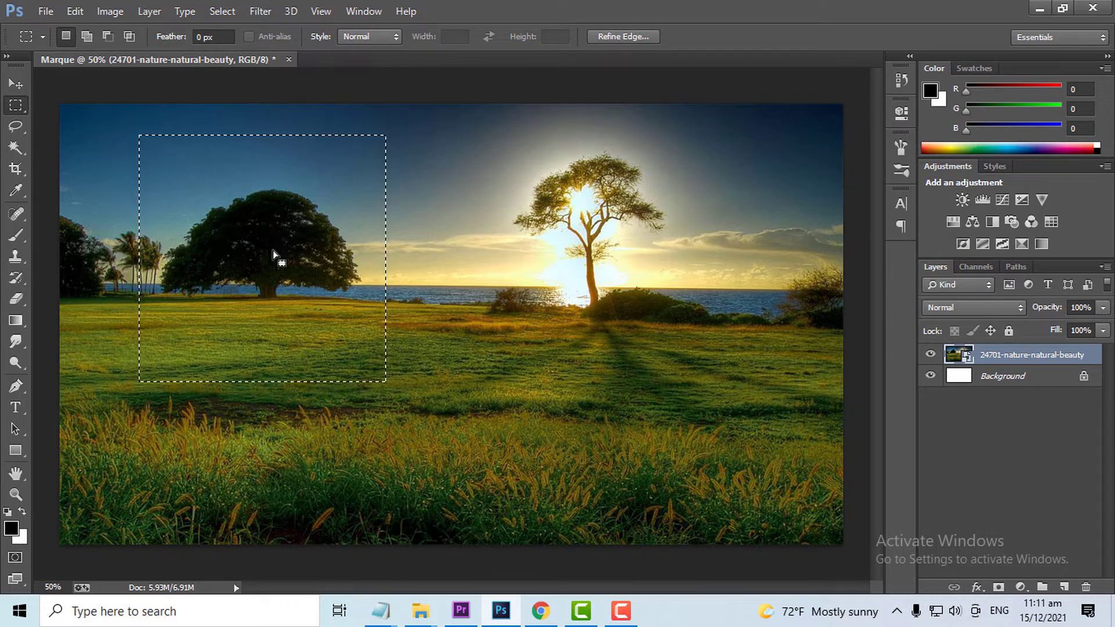
drag(270, 250, 270, 226)
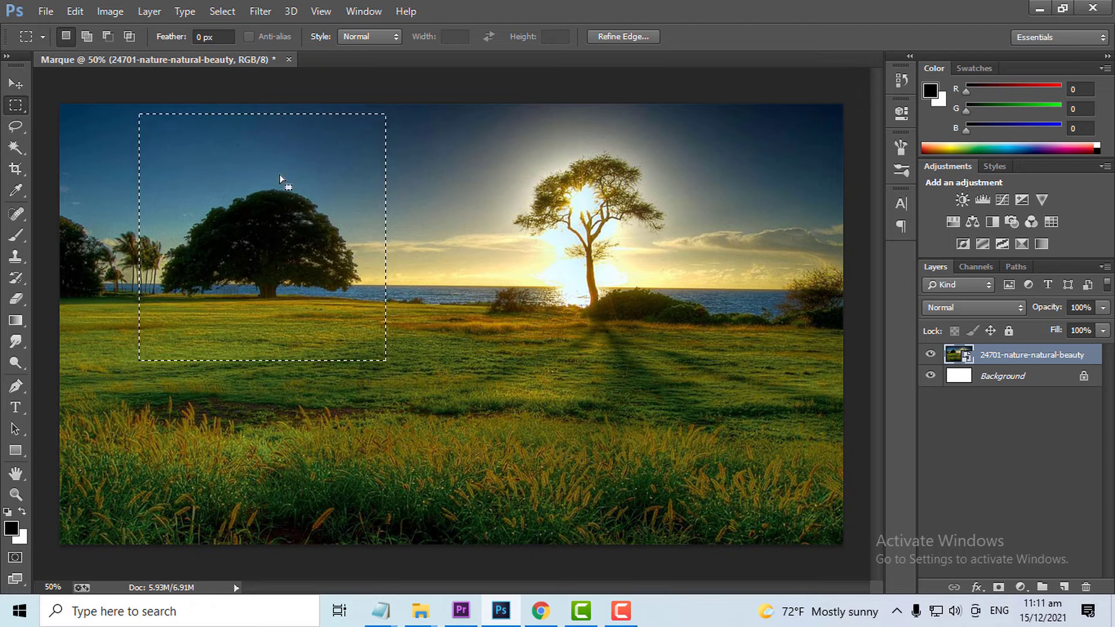
drag(280, 162, 280, 186)
drag(277, 232, 270, 214)
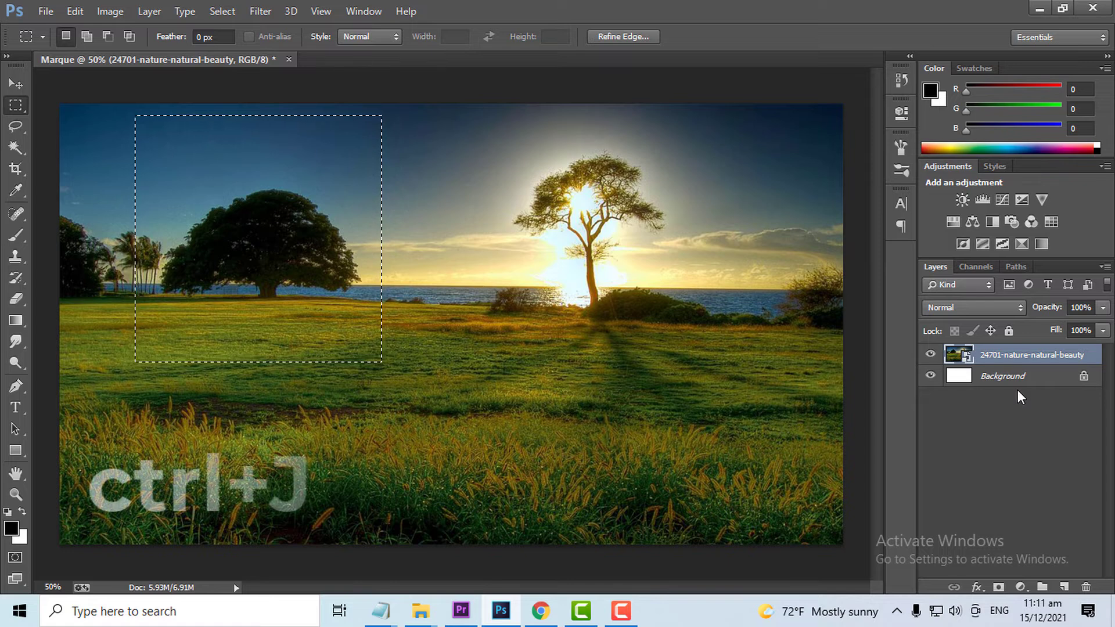
- Copy the square selection to a new layer and hide the original photo layer
key(ctrl+j)
click(930, 376)
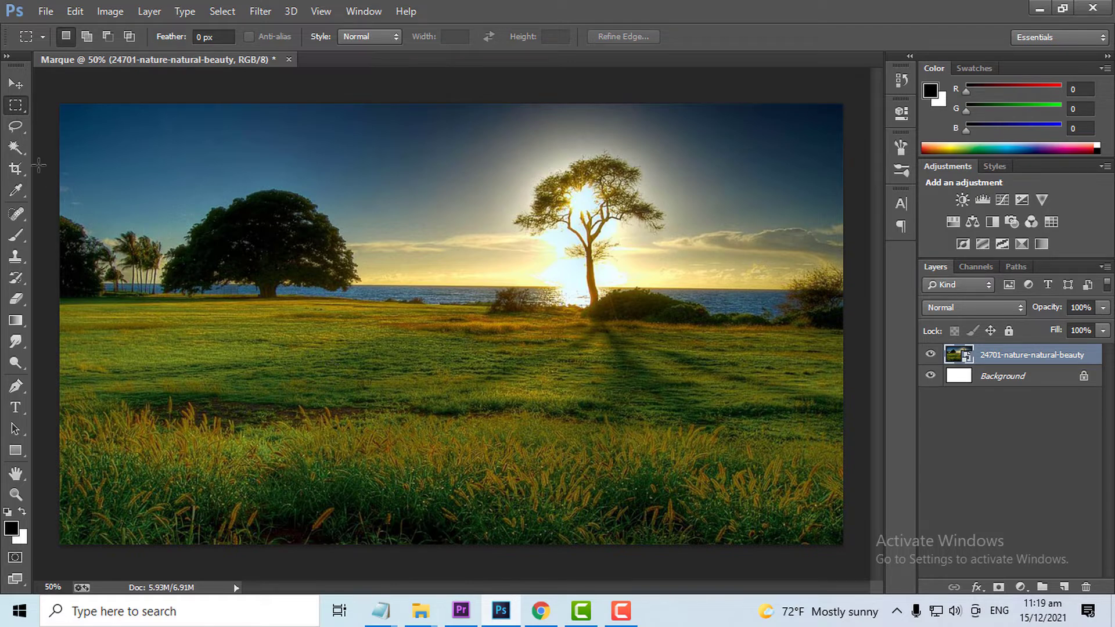
- Draw a wide elliptical marquee selection around the large dark tree and shift it to centre on the tree
right_click(16, 108)
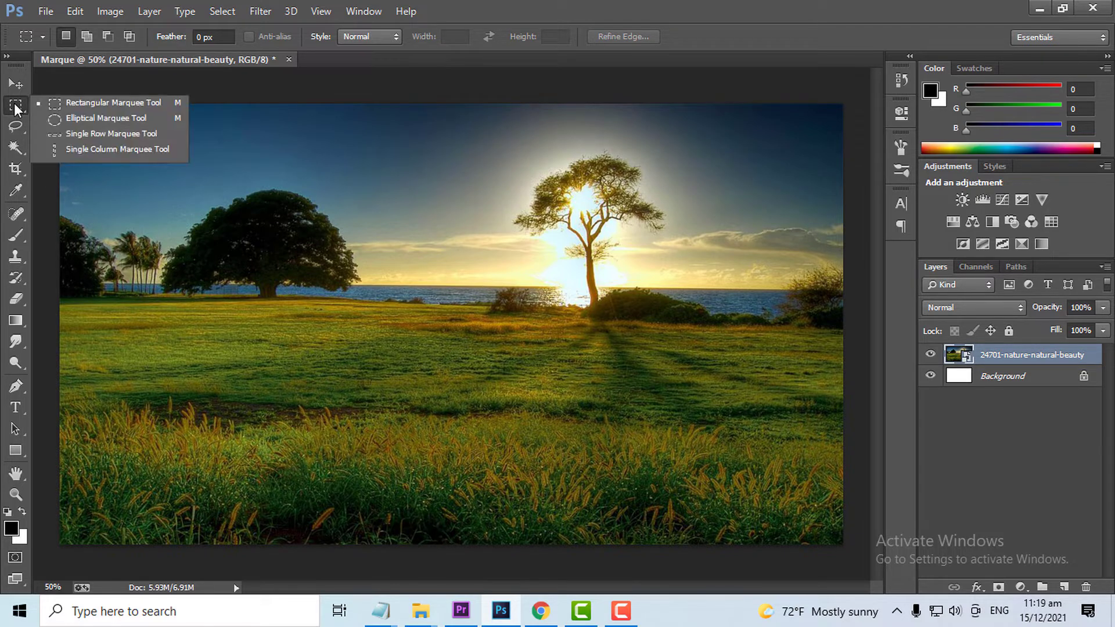
click(115, 118)
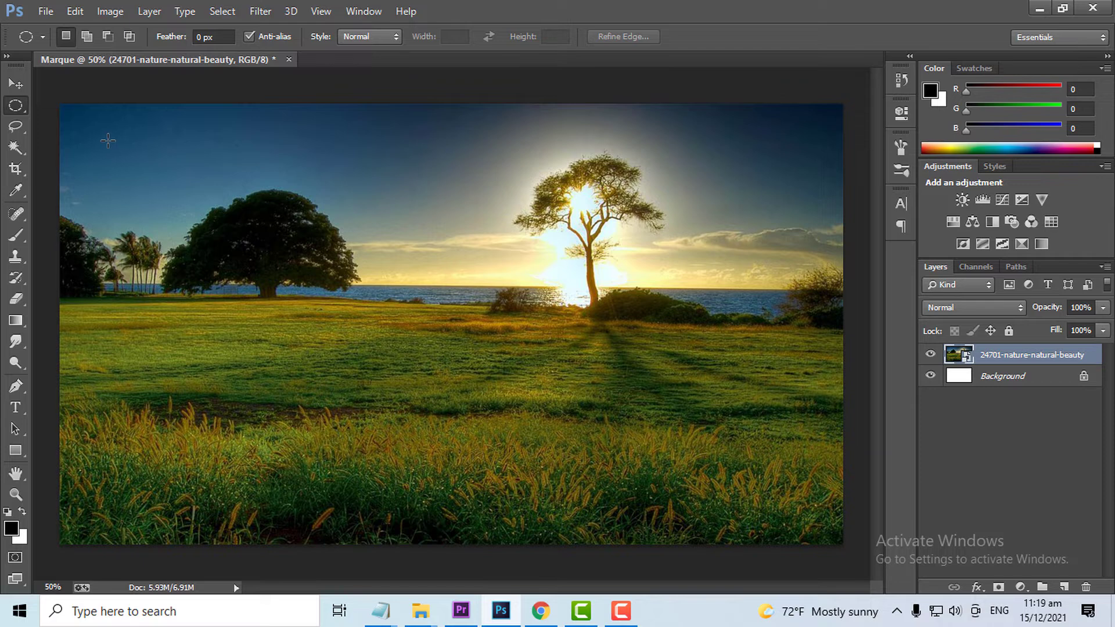
drag(108, 141, 525, 343)
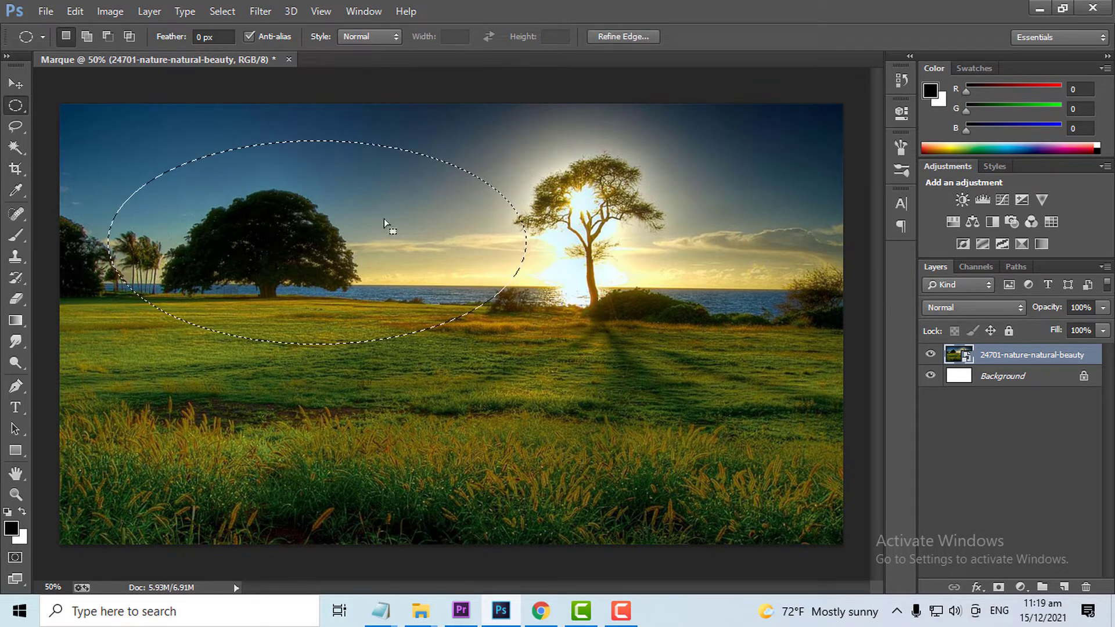
drag(409, 208, 369, 220)
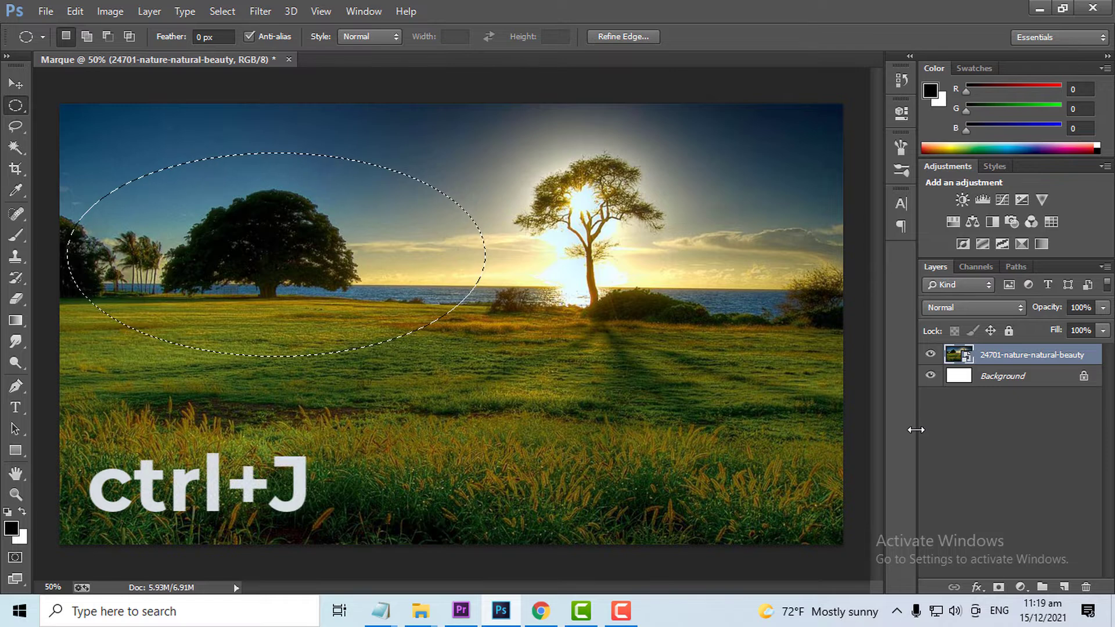
- Copy the elliptical selection to a new layer and hide the original photo layer
key(ctrl+j)
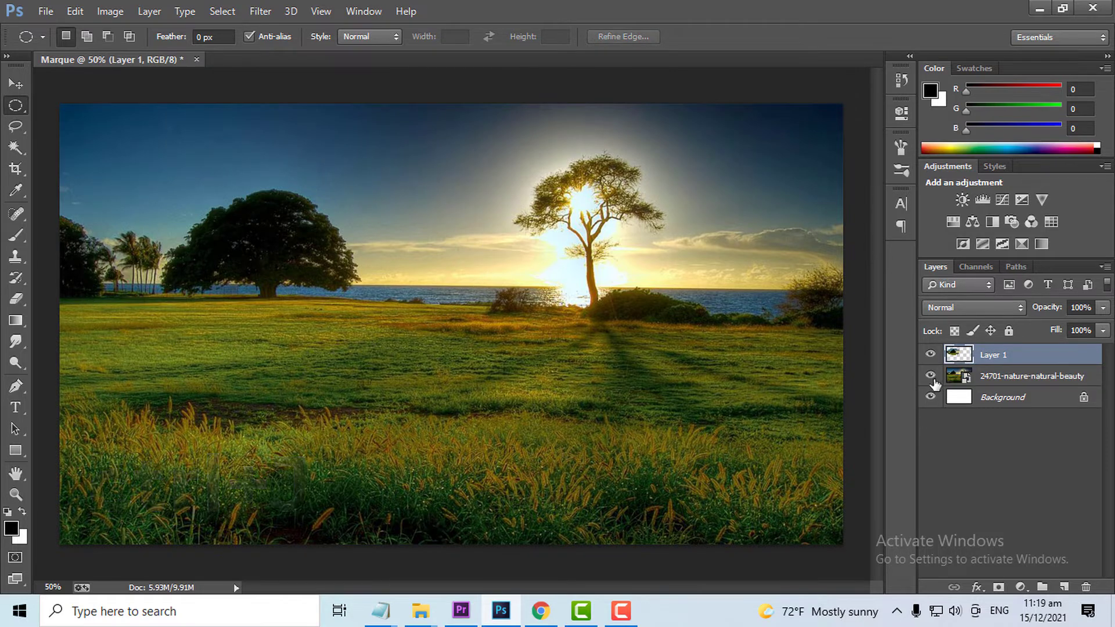
click(930, 376)
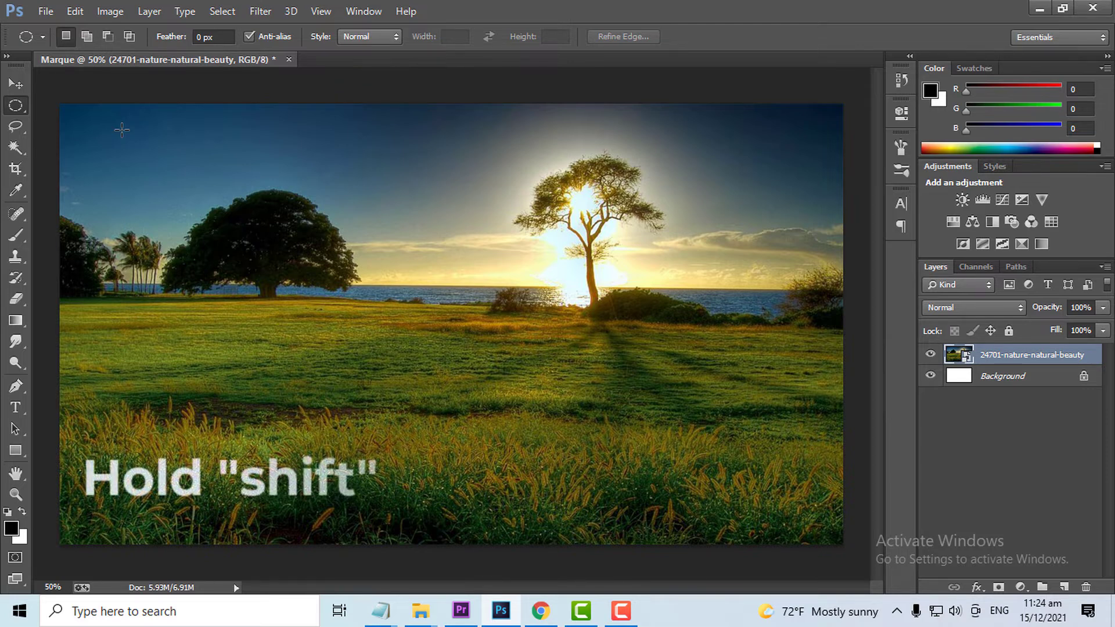
- Copy a perfectly circular selection around the large dark tree to a new layer and hide the original photo layer
drag(122, 130, 421, 453)
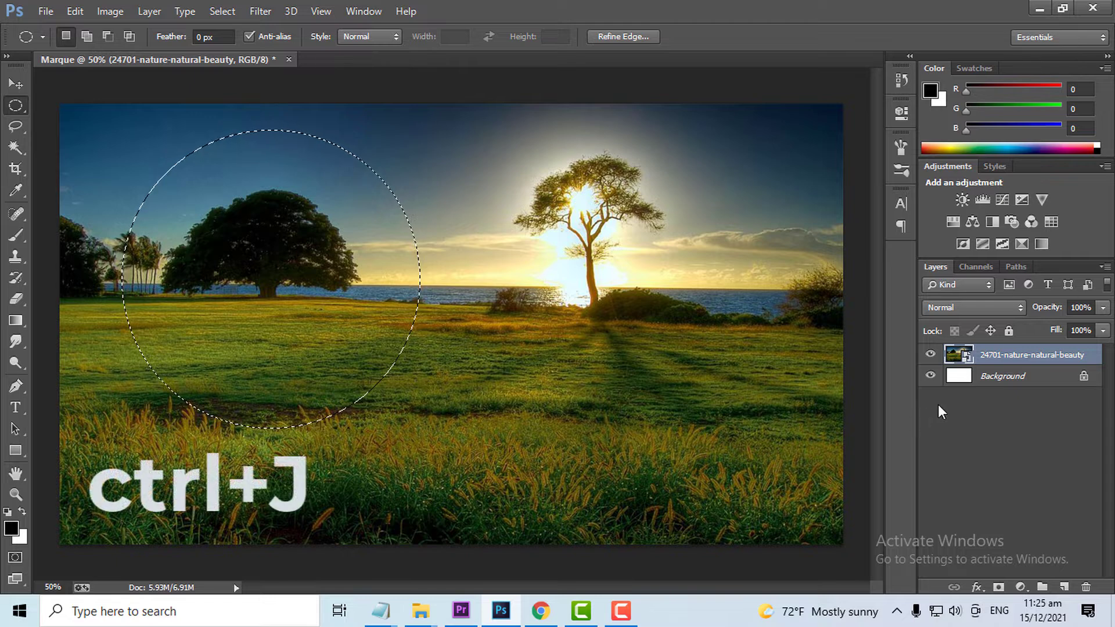
key(ctrl+j)
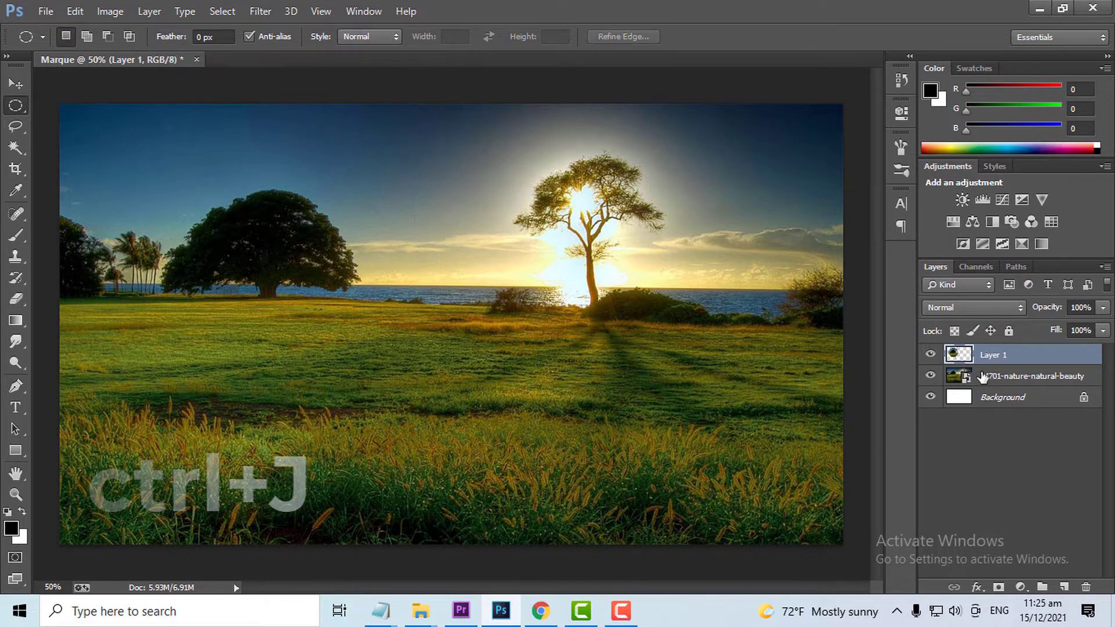
click(930, 377)
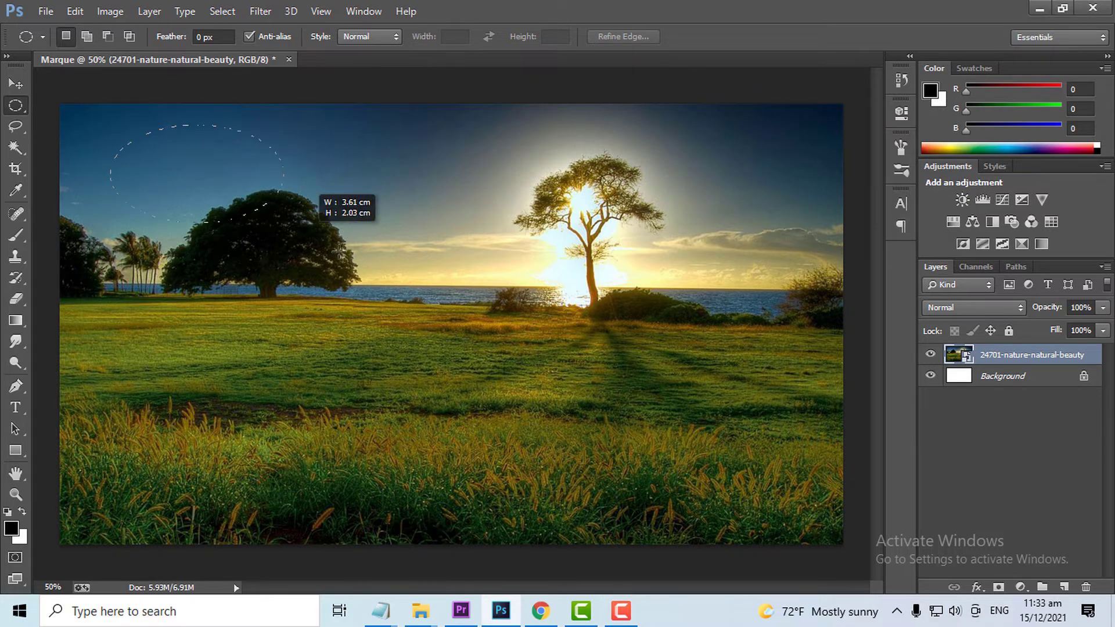
- Draw a wide elliptical marquee selection spanning both trees and feather it by 8 pixels
drag(338, 251, 788, 387)
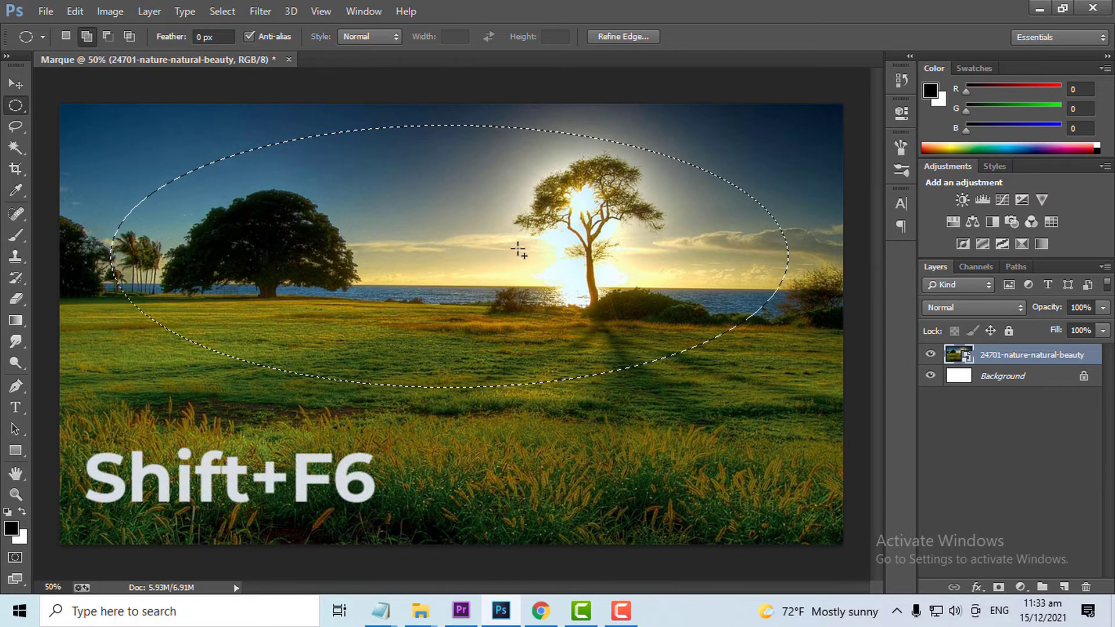
key(shift+F6)
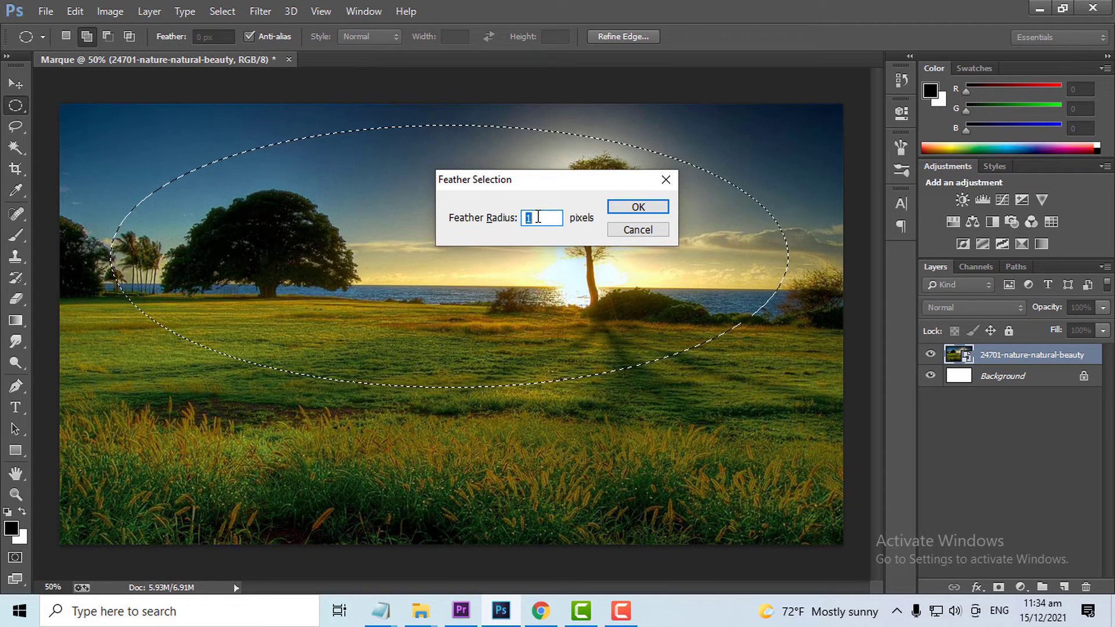
text(8)
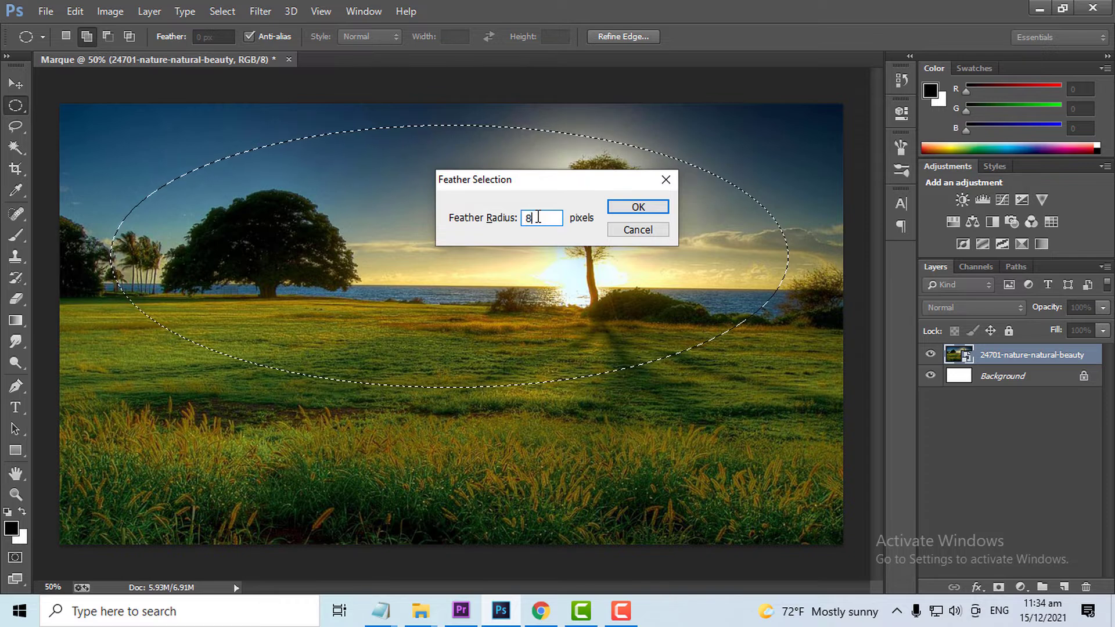
click(641, 212)
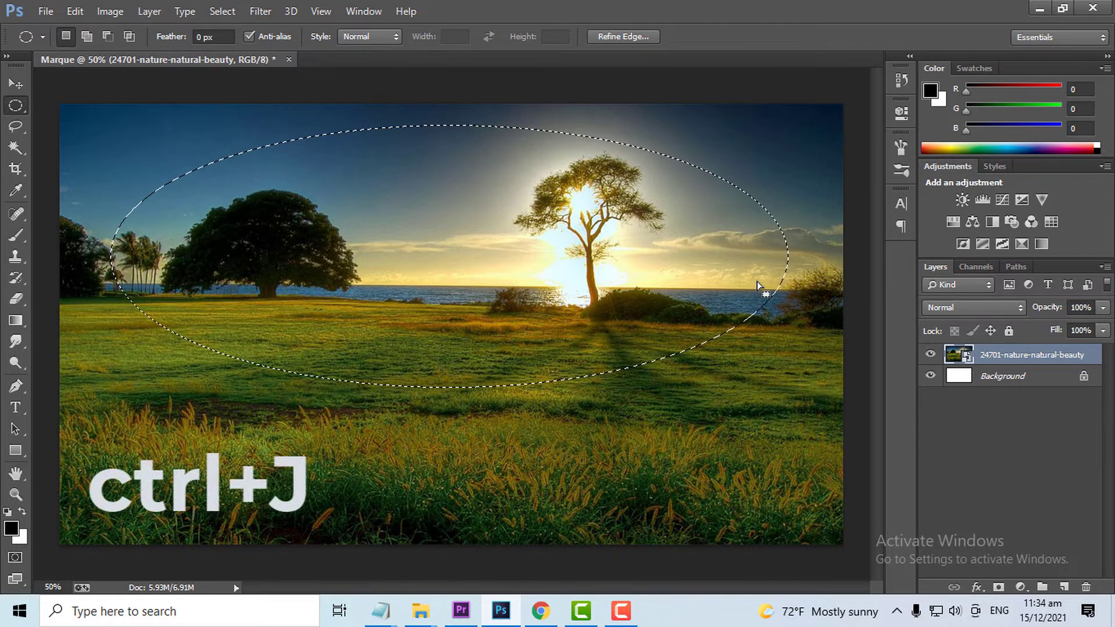
- Copy the feathered elliptical selection to a new layer and hide the original photo layer
key(ctrl+j)
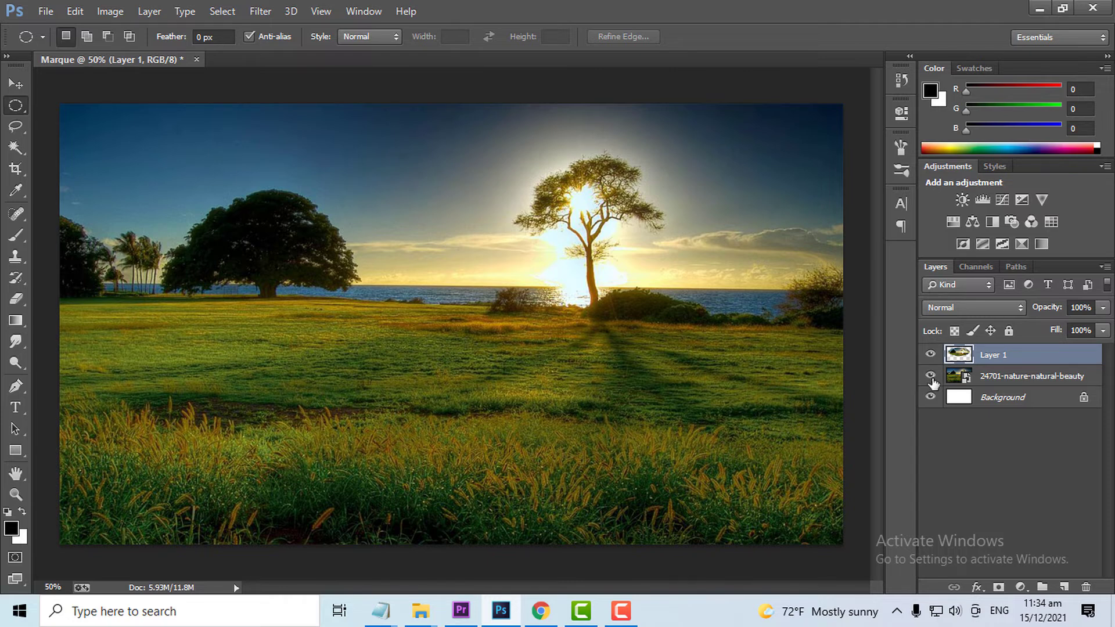
click(930, 376)
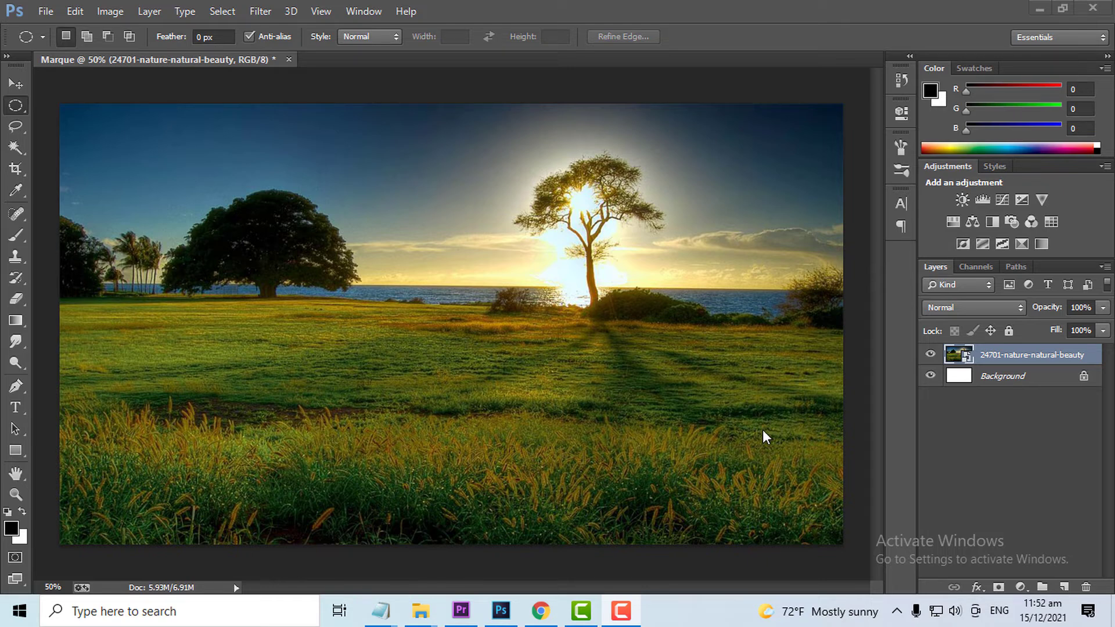
- Switch to the Rectangular Marquee tool and rasterize the smart object photo layer
right_click(16, 106)
click(79, 104)
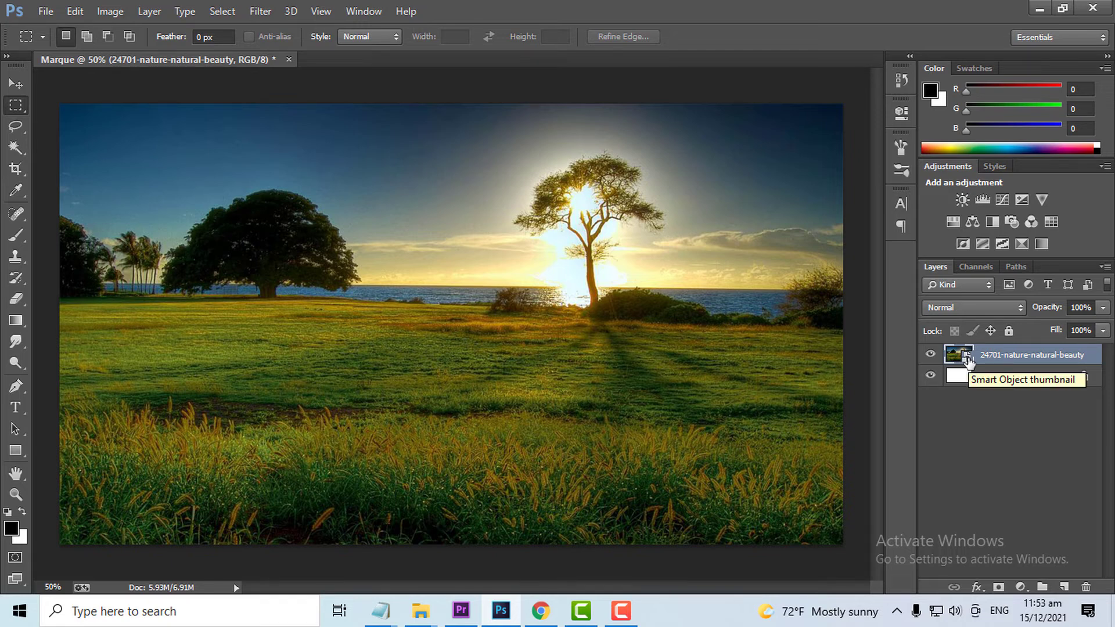
right_click(1030, 354)
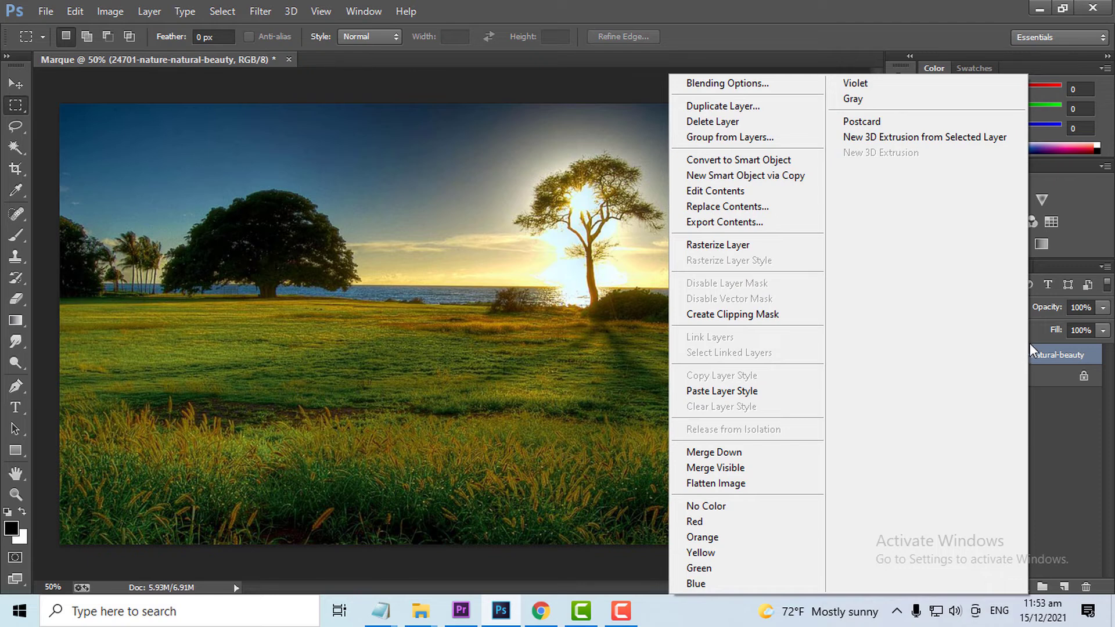
right_click(1044, 353)
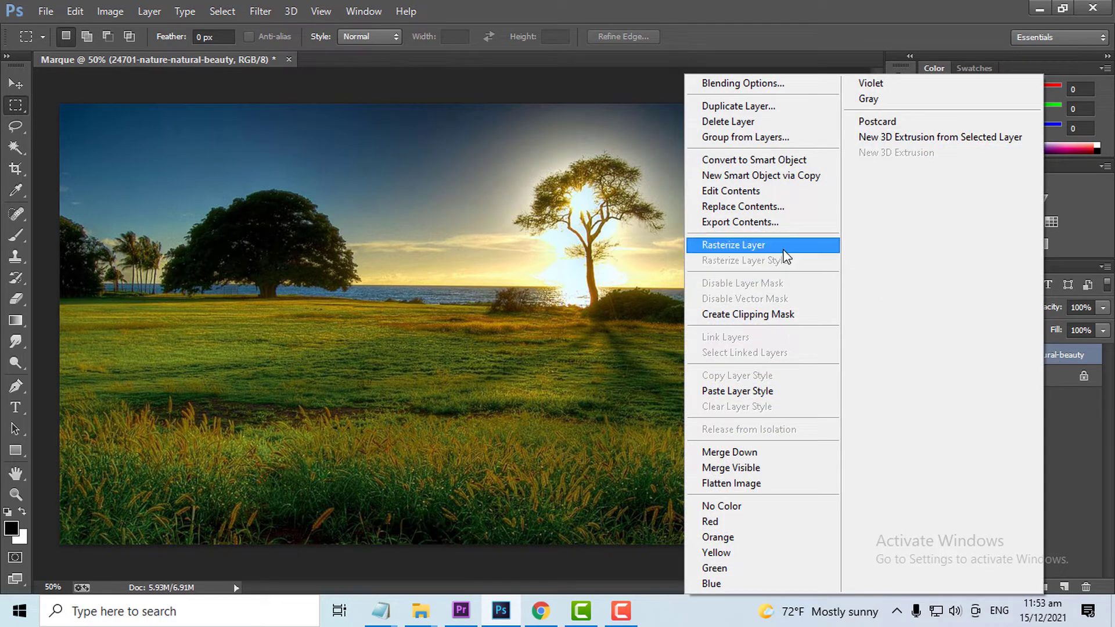
click(764, 246)
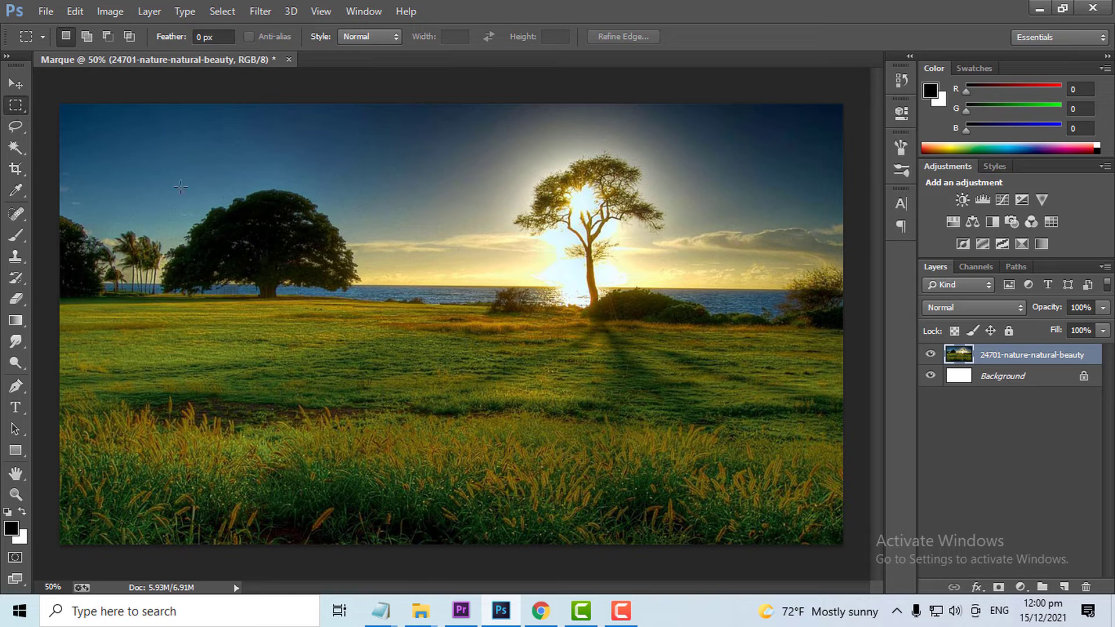
- Cut a rectangular area of sky between the two trees out of the photo layer and hide the Background layer
drag(351, 172, 534, 278)
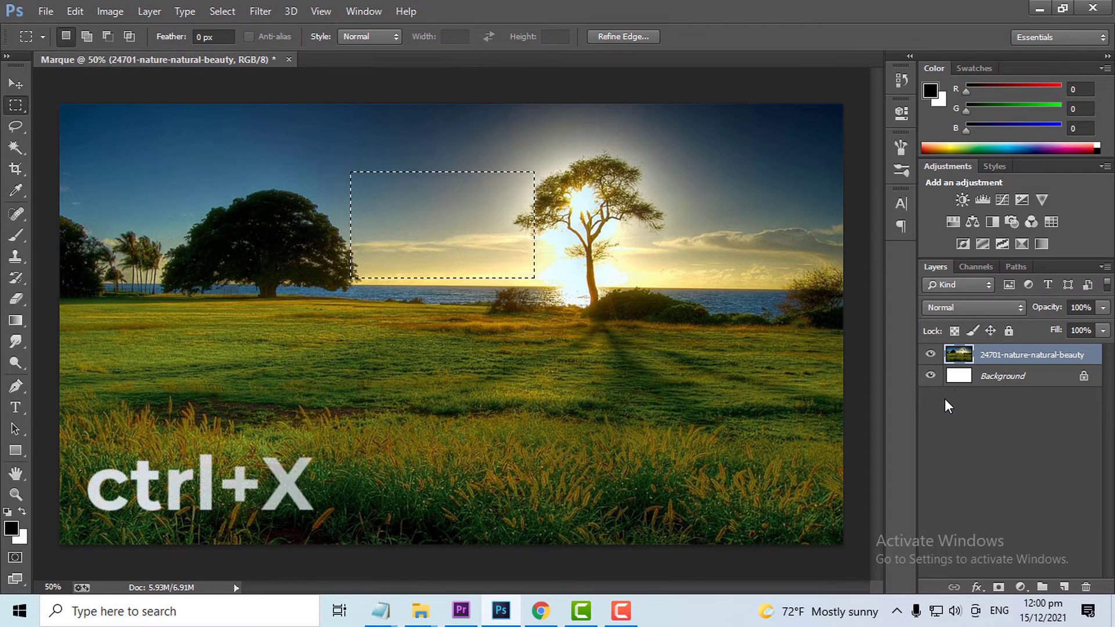
key(ctrl+x)
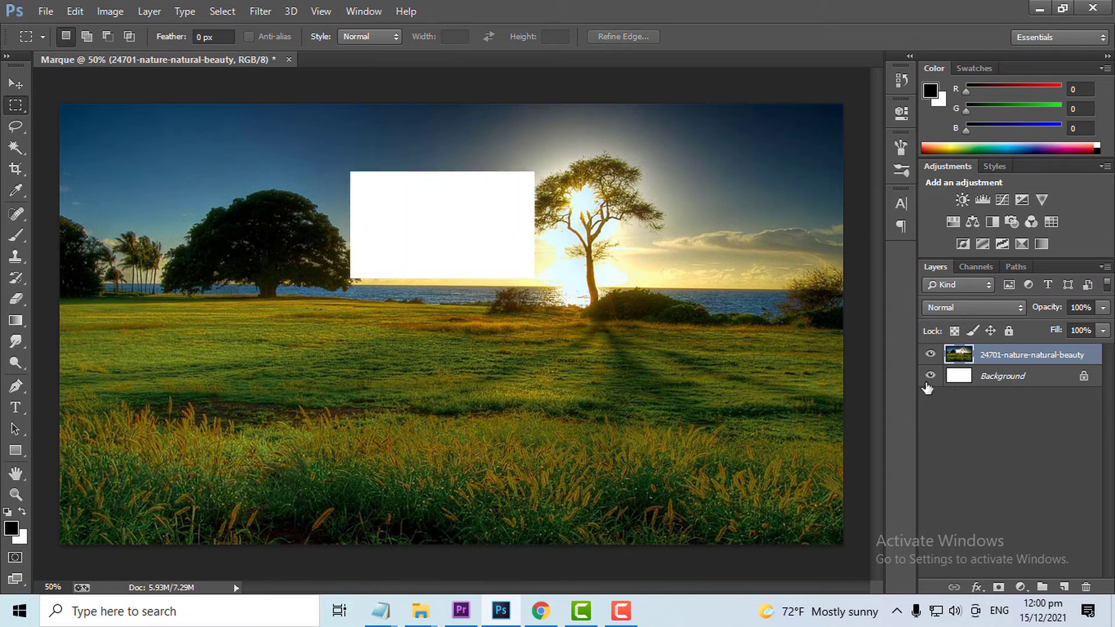
click(930, 376)
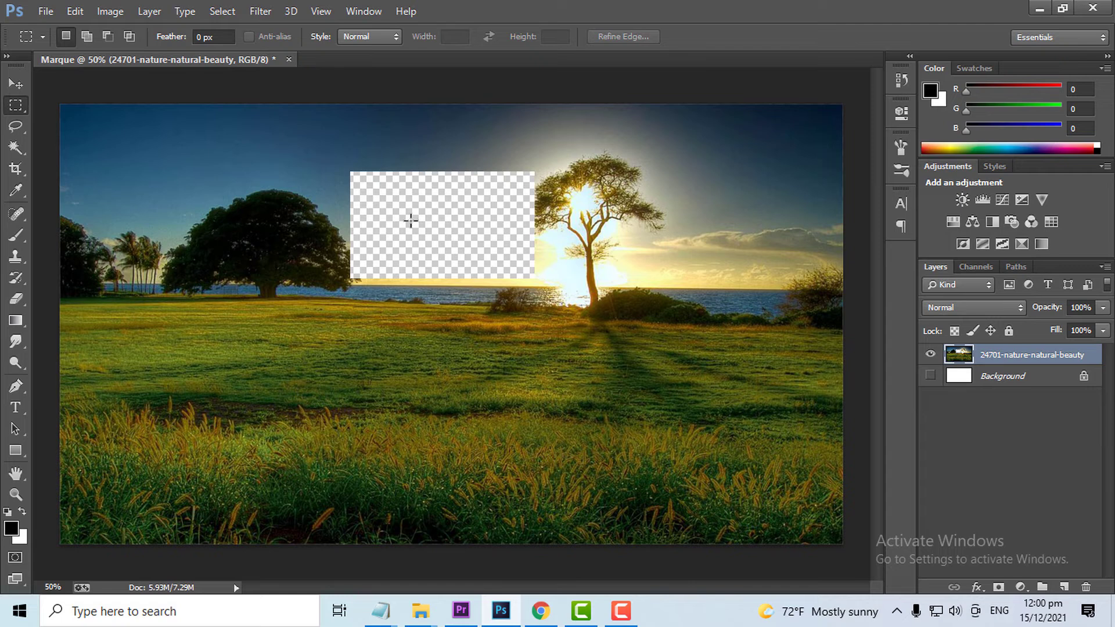
- Undo the hiding of the Background layer and the cut of the rectangular sky area
key(ctrl+z)
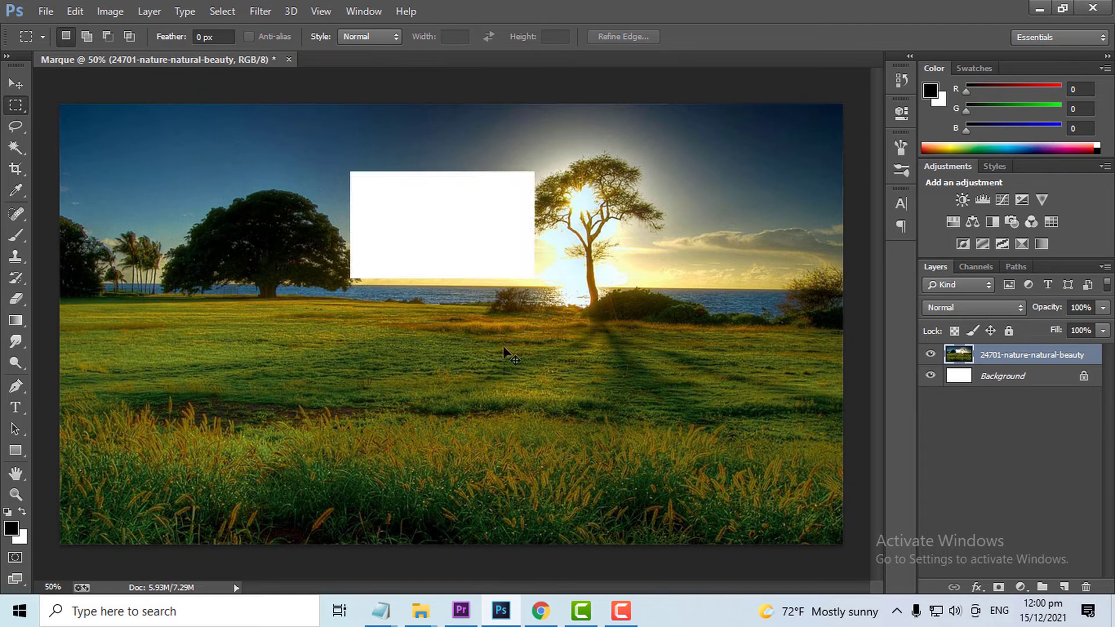
key(ctrl+z)
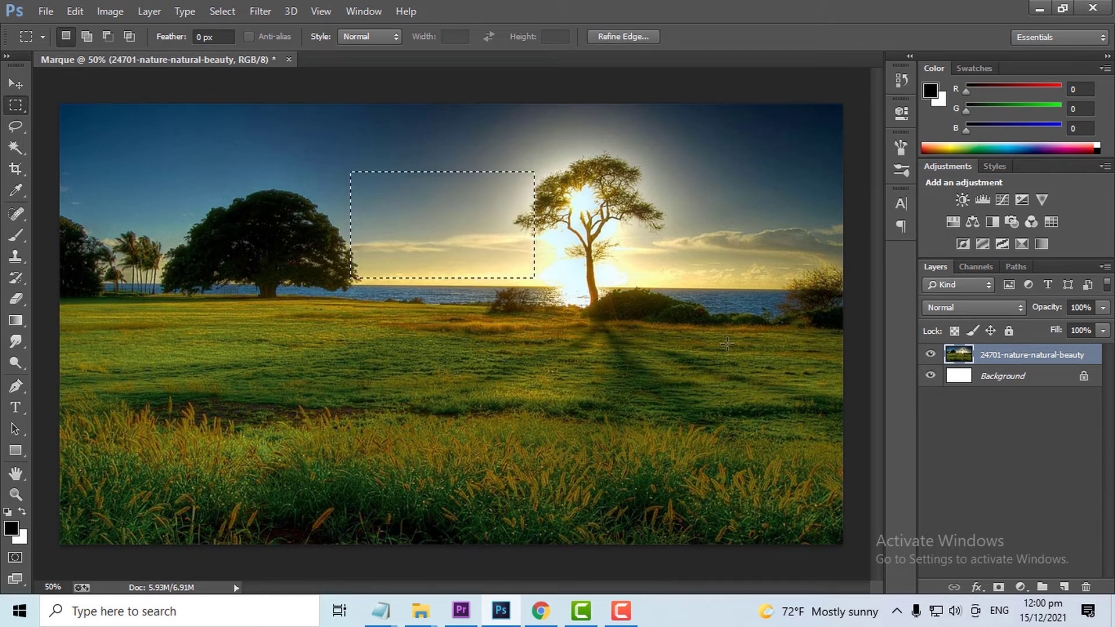
- Draw a circular selection around the large dark tree with the Elliptical Marquee tool and mask the photo layer with it
right_click(15, 105)
click(77, 118)
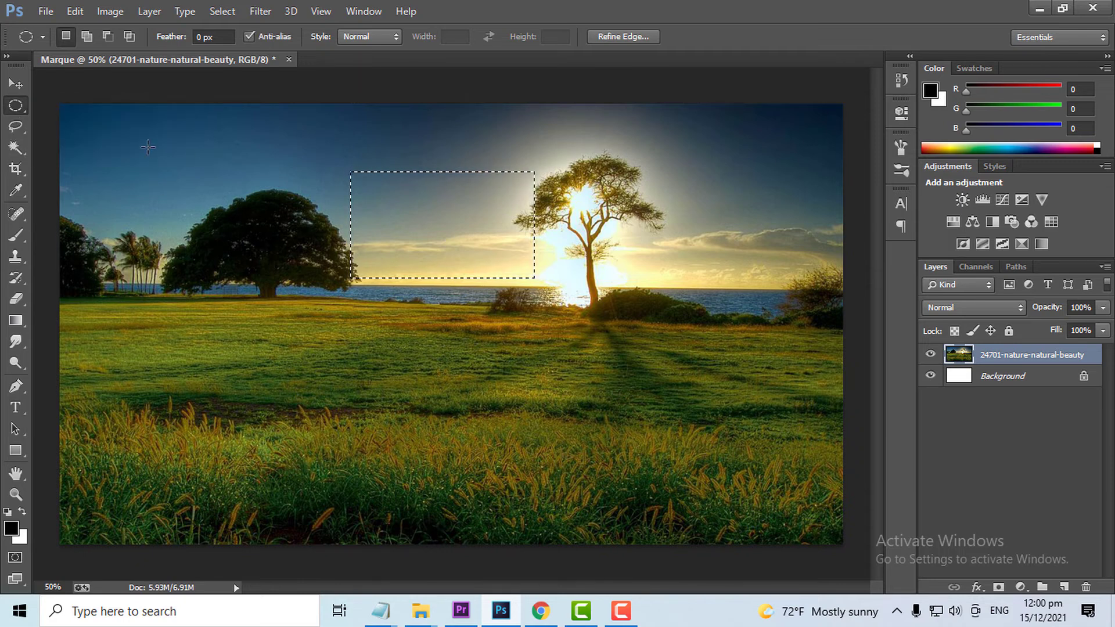
drag(142, 141, 394, 393)
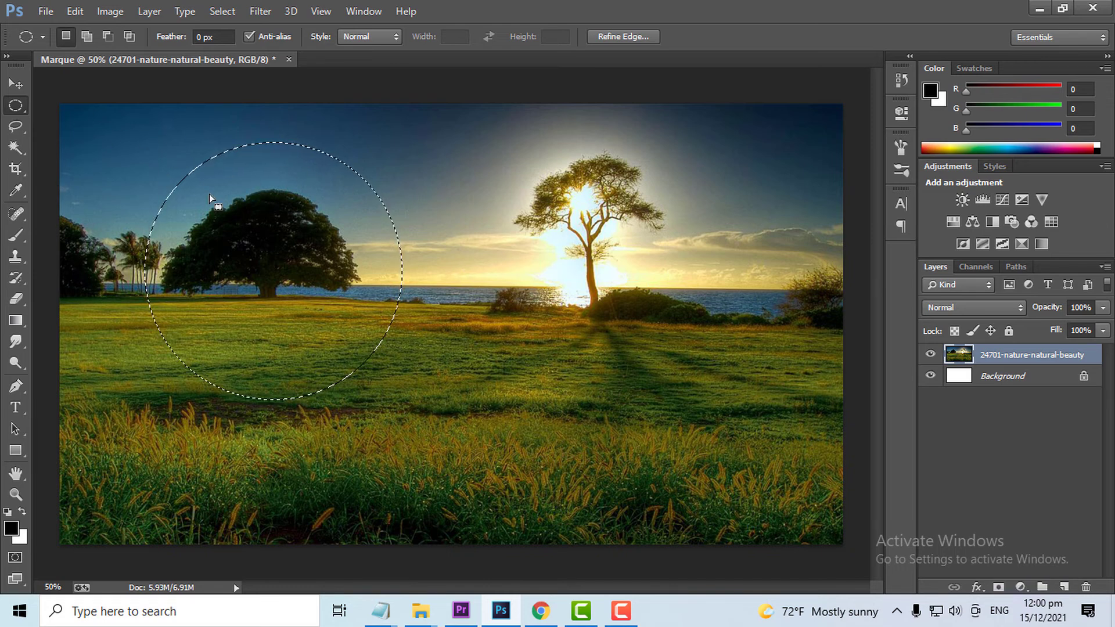
click(999, 587)
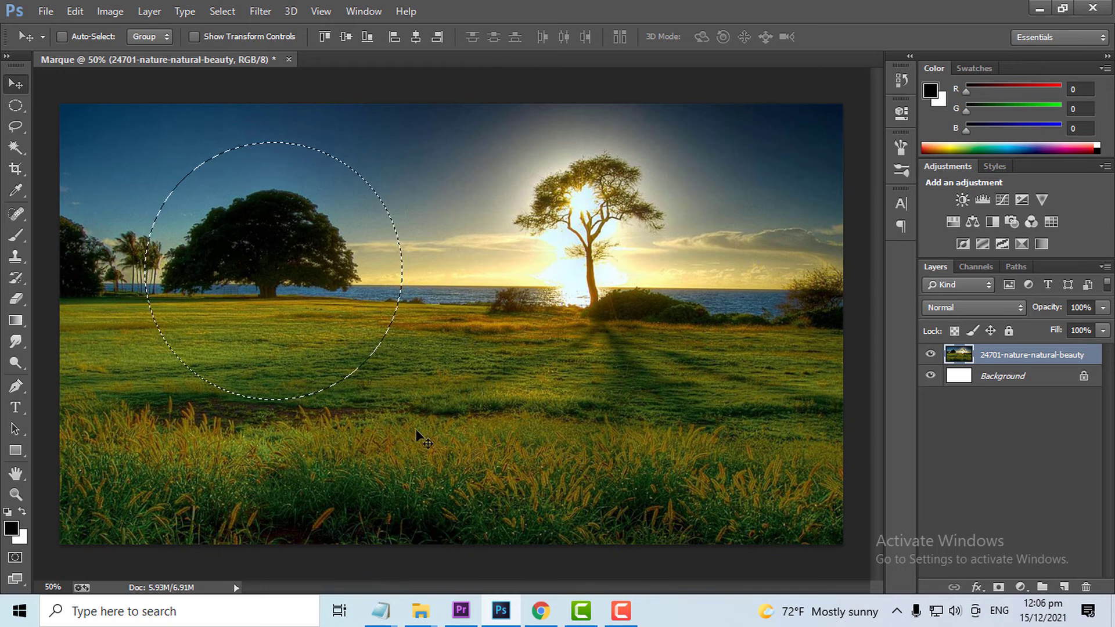
- Invert the circular selection around the dark tree and add a layer mask from it to the photo layer
key(ctrl+shift+i)
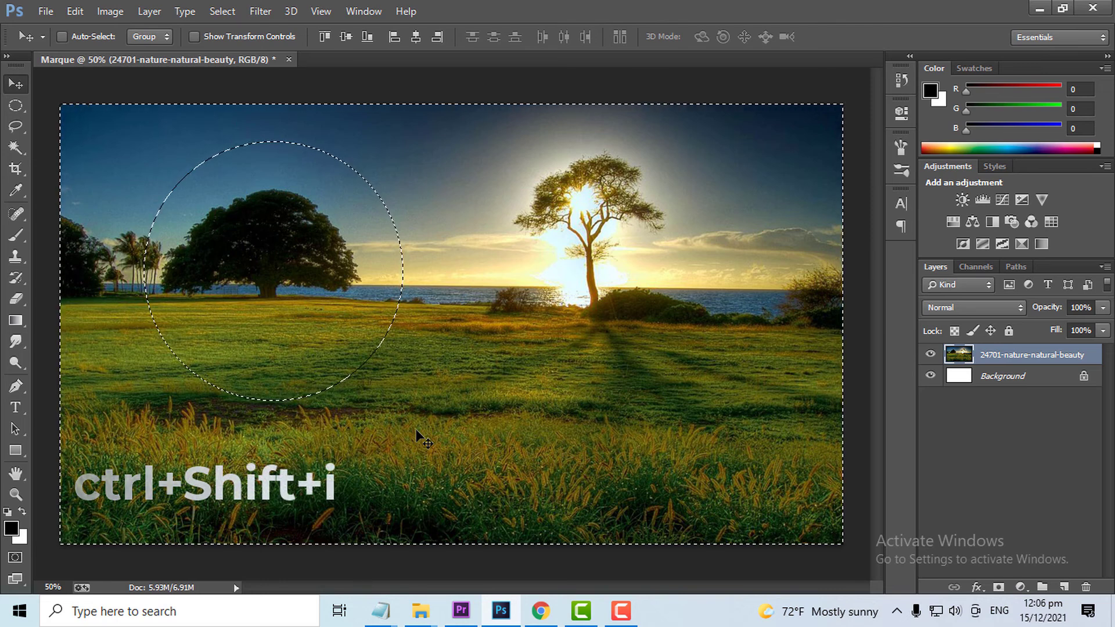
click(998, 587)
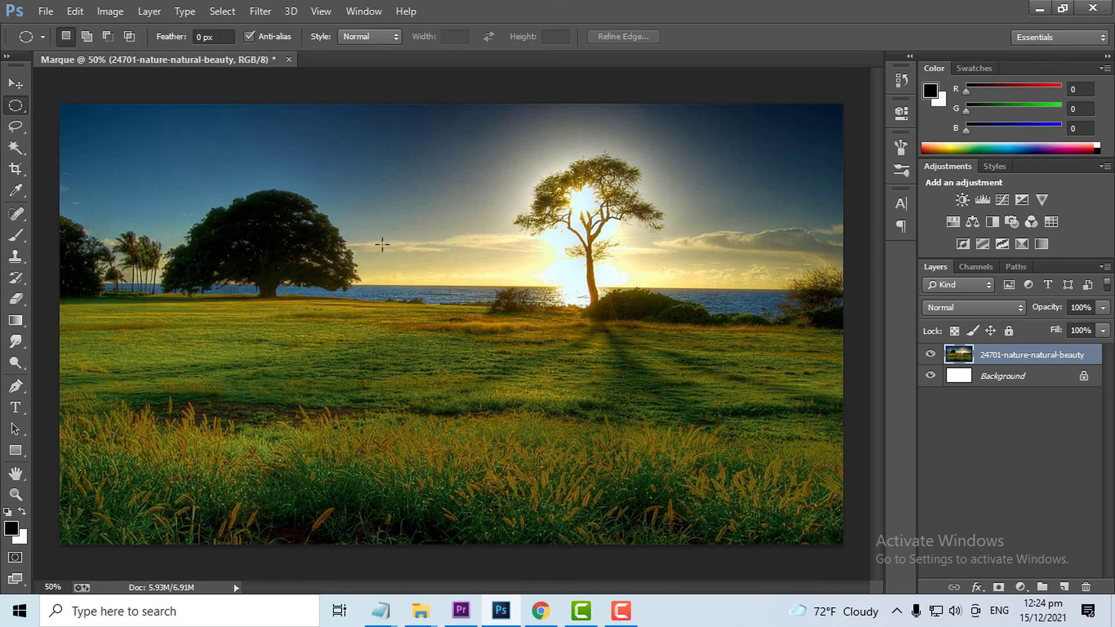
- Draw a flat elliptical selection stretching from the dark tree to the sunlit tree and deselect it
drag(215, 190, 683, 313)
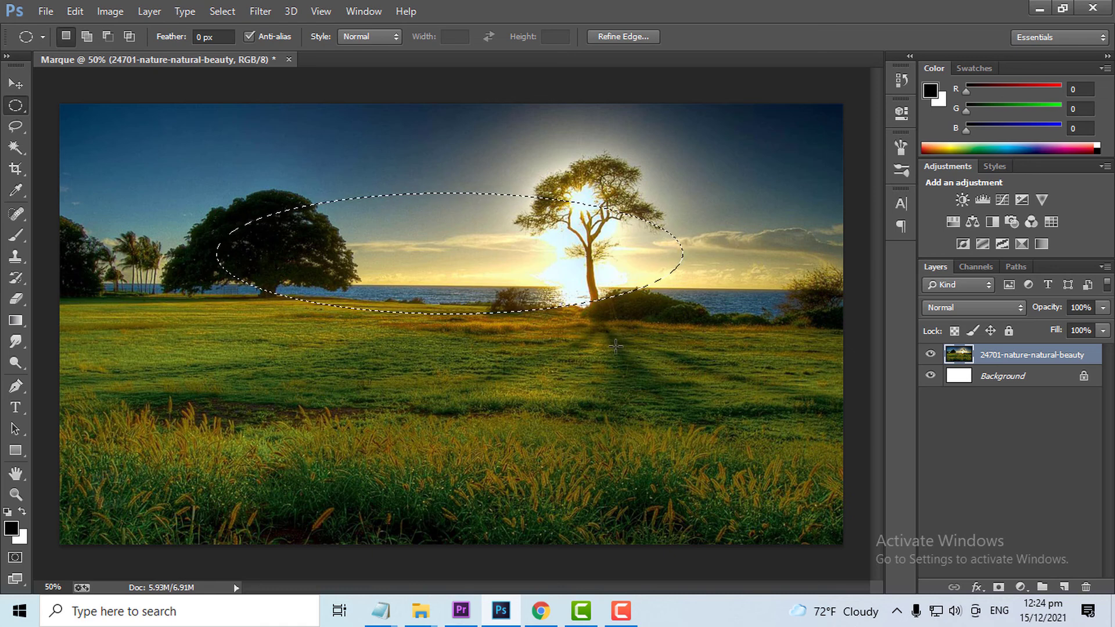
key(ctrl+d)
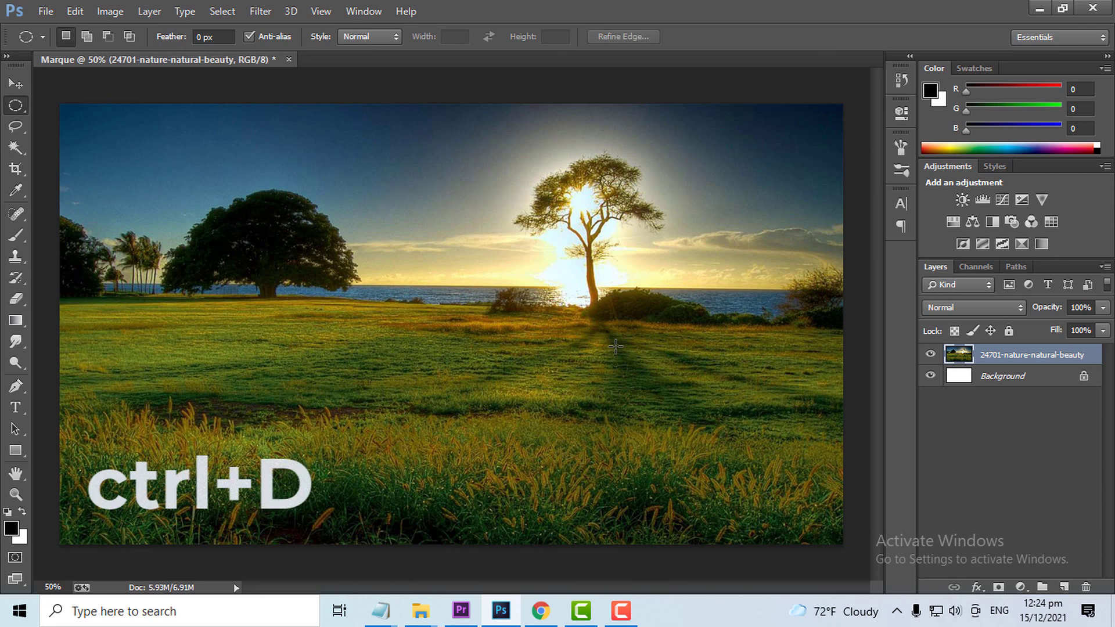